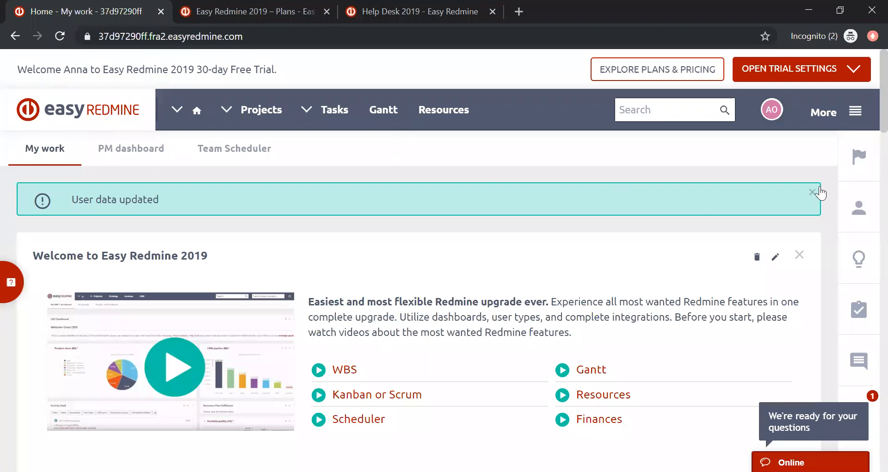
Dismiss the user data notice, then open the Help desk dashboard and reduce the page zoom one level
click(812, 192)
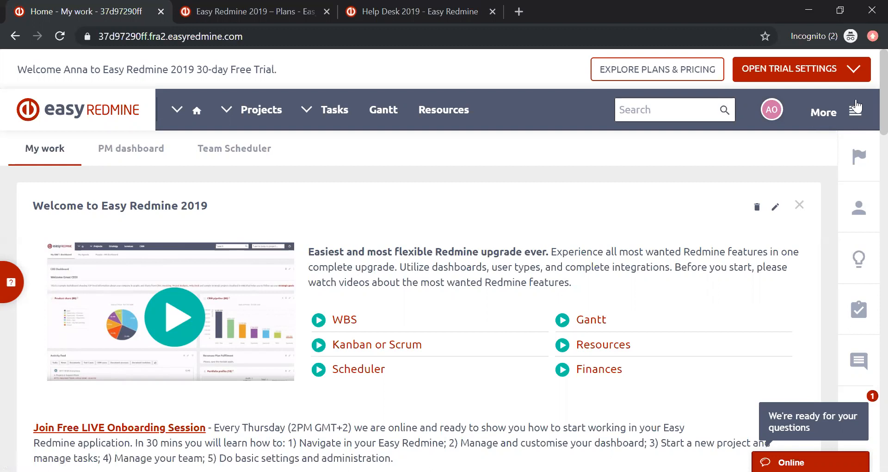
click(855, 112)
mouse_move(814, 203)
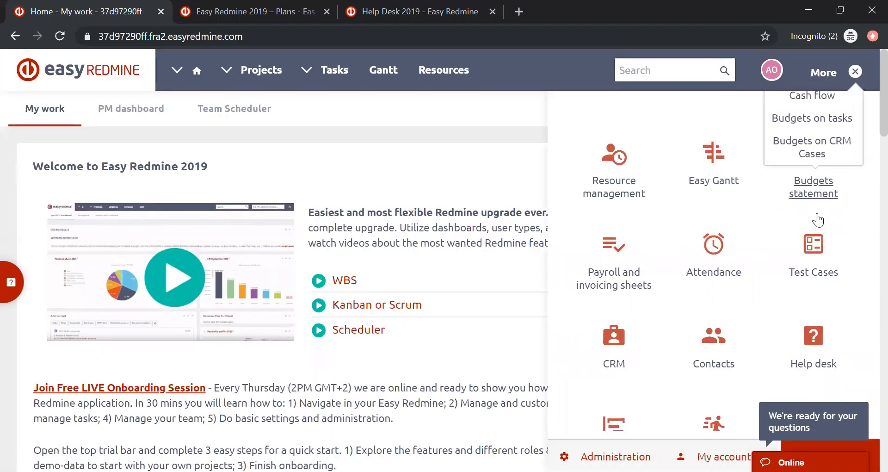
scroll(855, 215, down, 2)
mouse_move(854, 208)
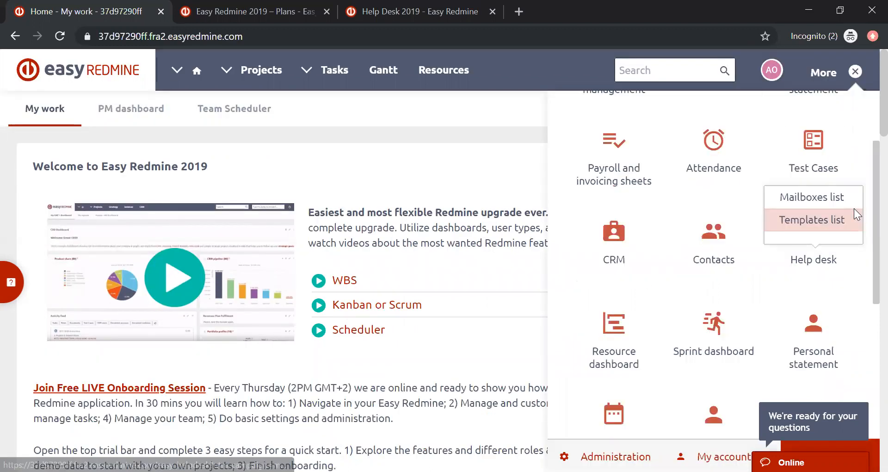
click(815, 262)
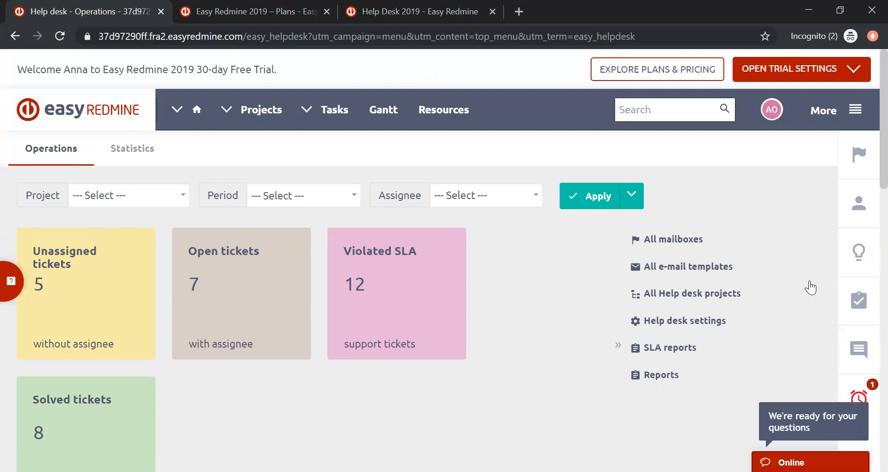
key(ctrl+minus)
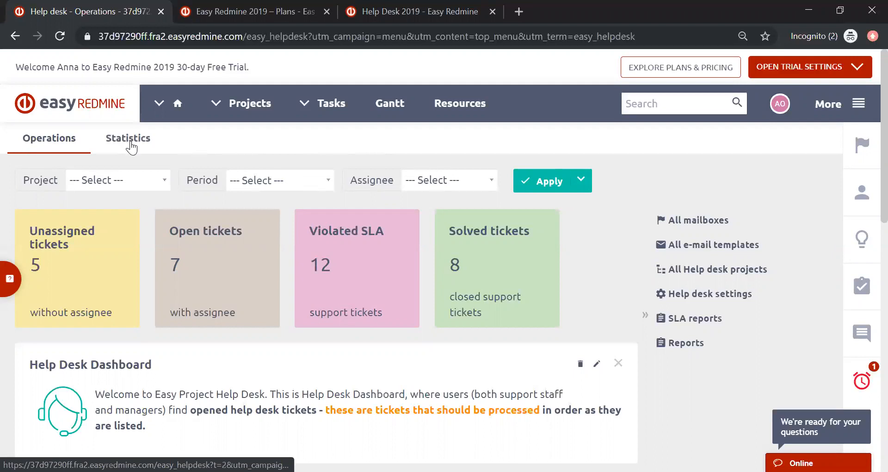
Review the Help desk statistics, including incoming versus closed tickets over time and the tickets by assignee charts
click(131, 144)
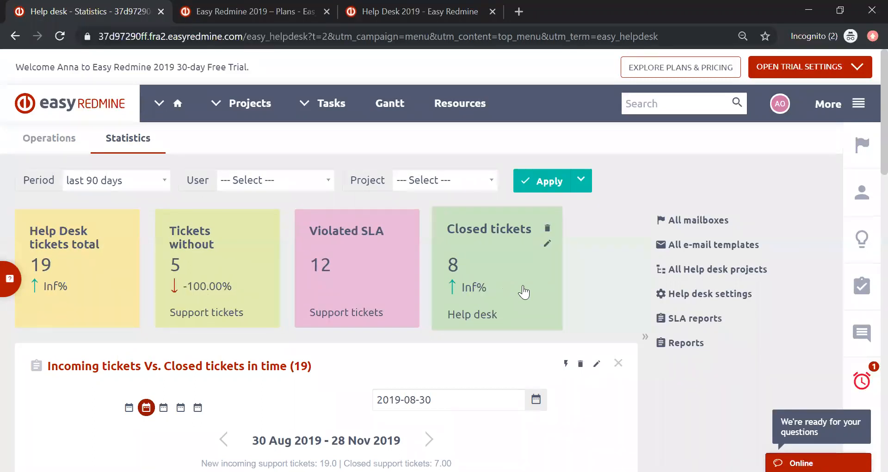
scroll(524, 291, down, 5)
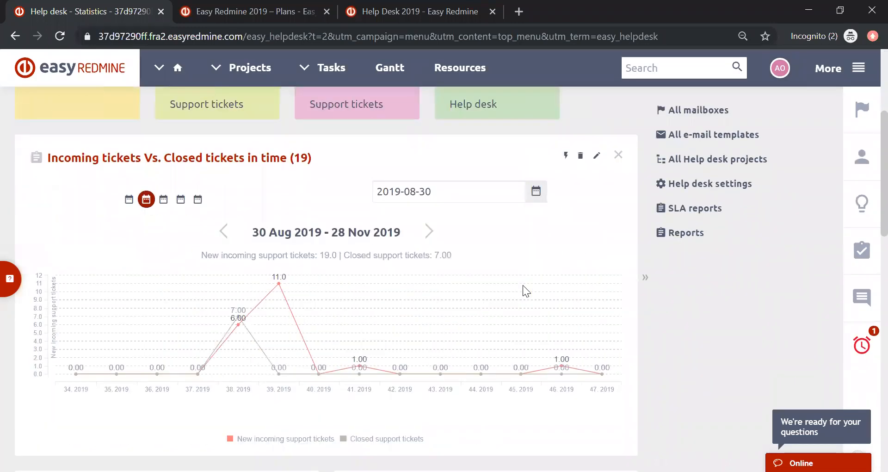
scroll(269, 236, down, 8)
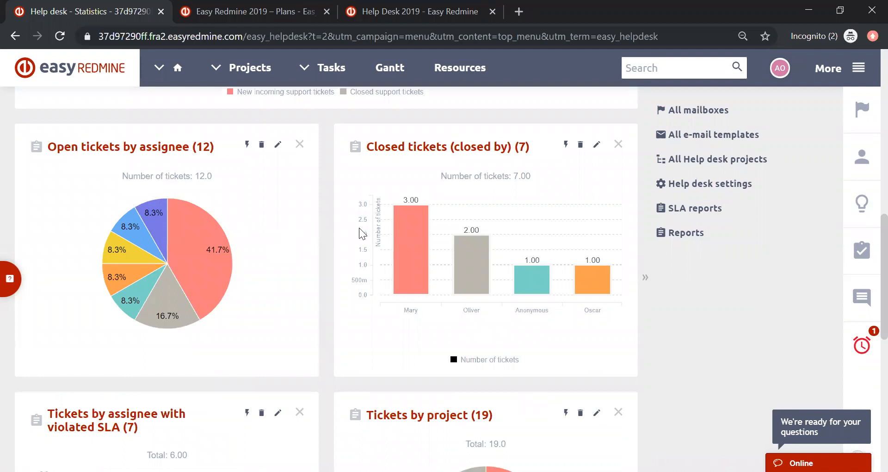
mouse_move(402, 237)
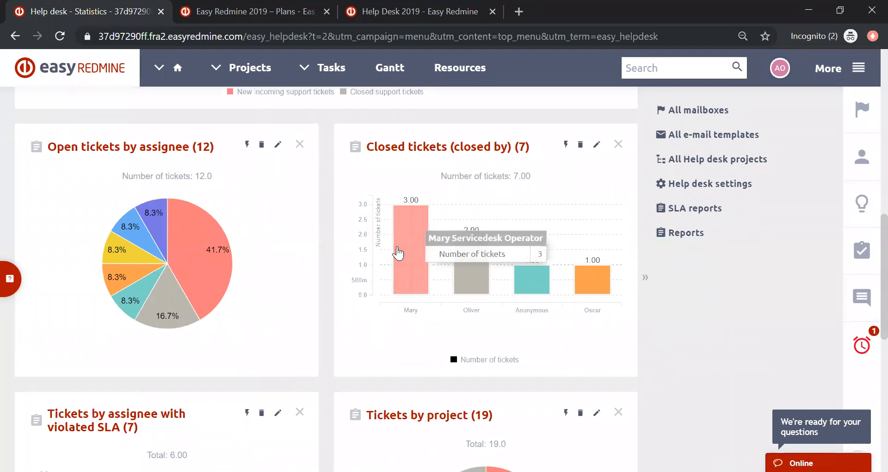
Examine the Help desk operations dashboard, including the ticket tiles, the new tickets' pool and the assigned tickets list
click(398, 254)
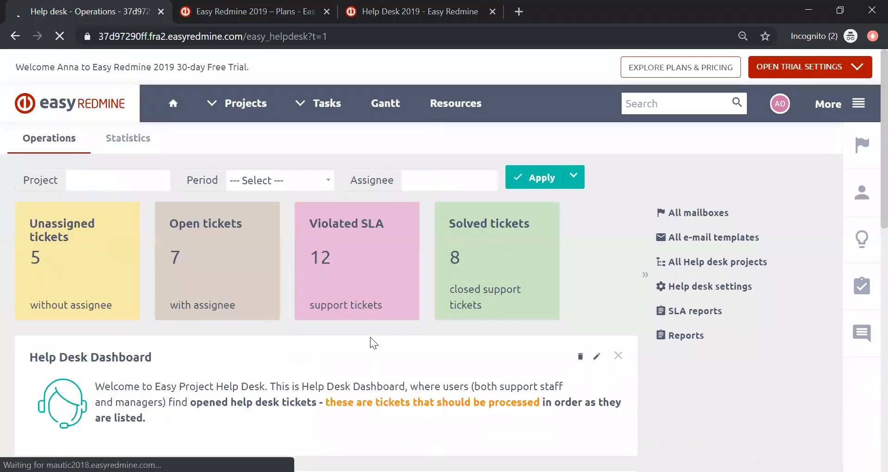
scroll(367, 333, down, 3)
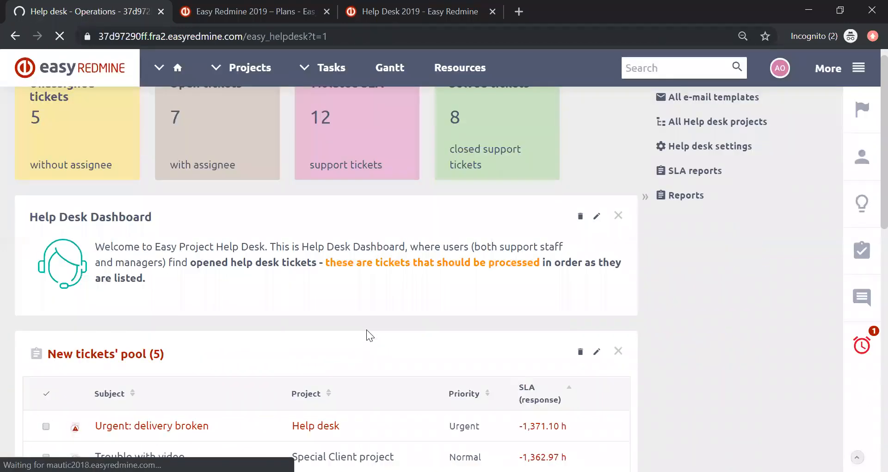
scroll(366, 333, down, 4)
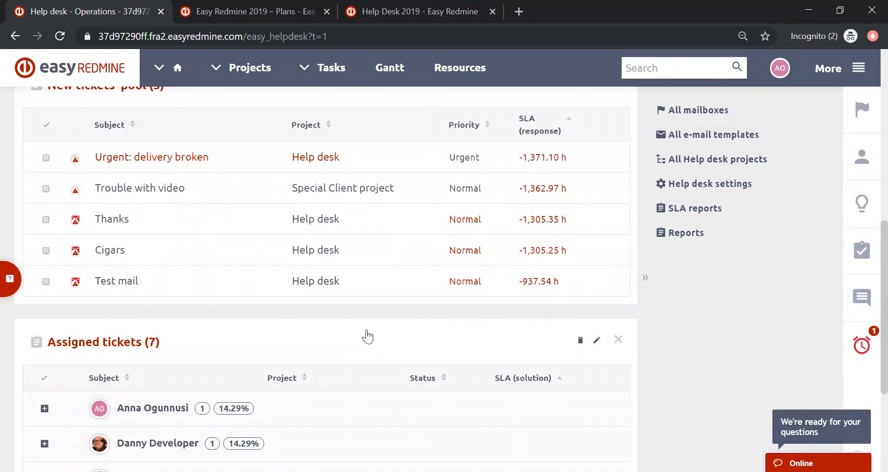
scroll(368, 337, down, 4)
scroll(368, 336, up, 8)
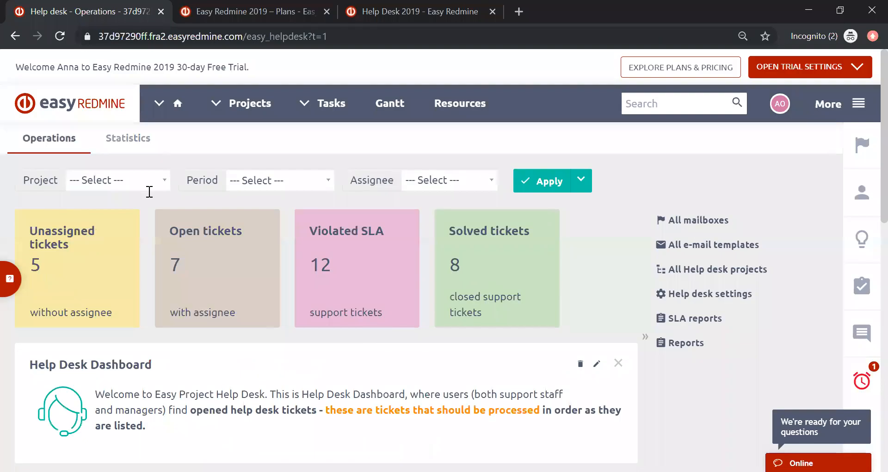
scroll(292, 278, down, 1)
scroll(292, 278, down, 12)
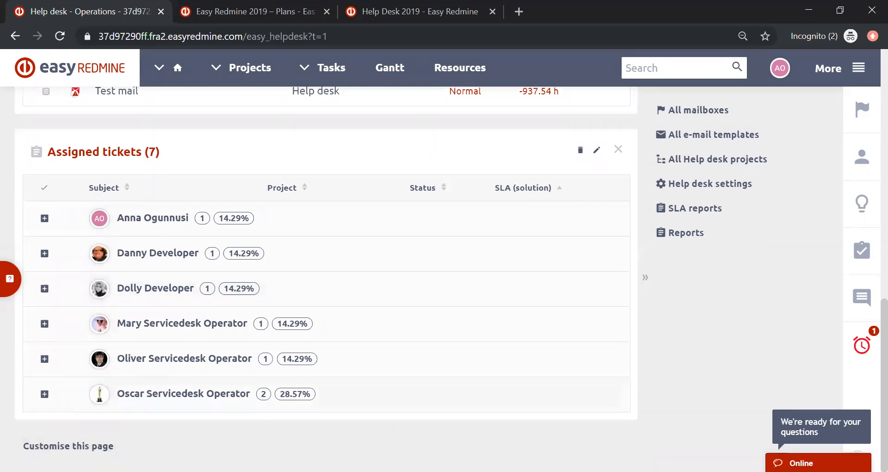
scroll(469, 363, up, 12)
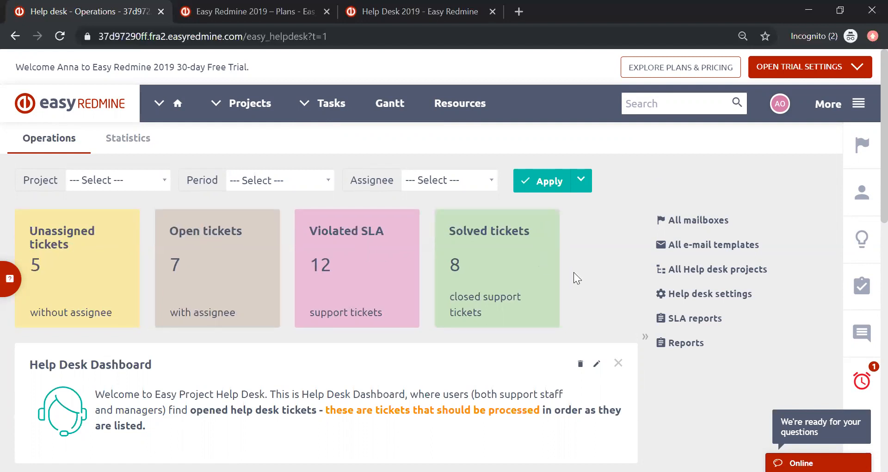
scroll(611, 248, down, 2)
scroll(611, 247, up, 2)
scroll(611, 247, down, 5)
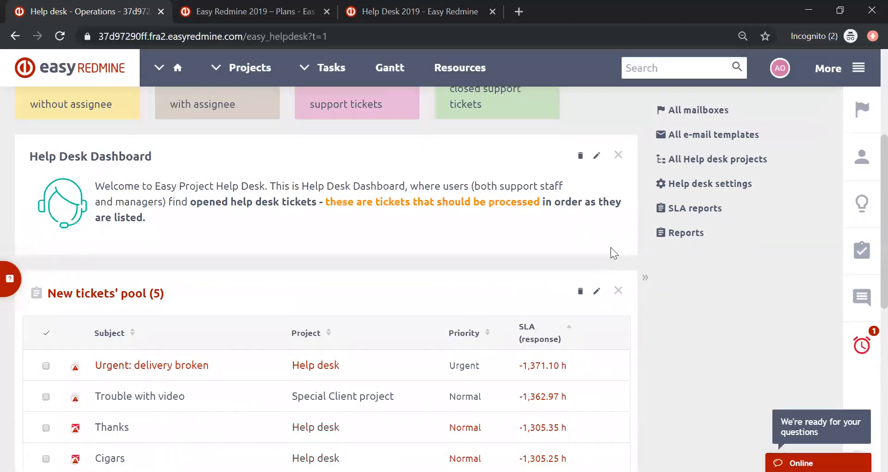
scroll(611, 247, up, 5)
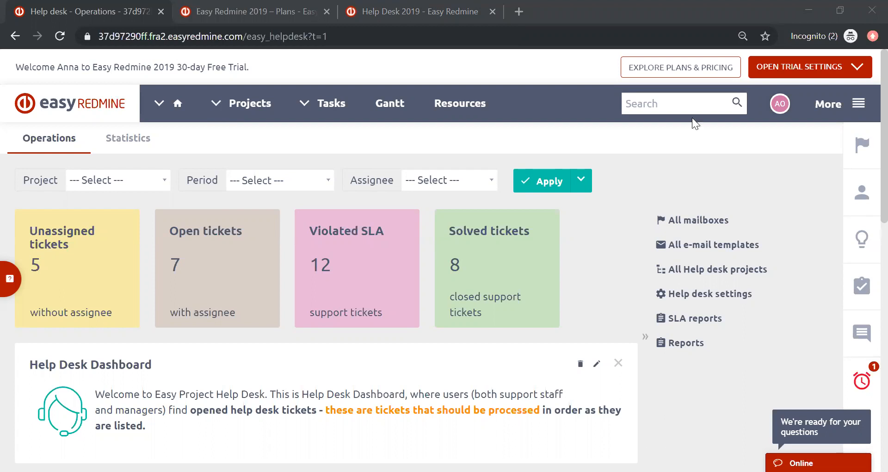
Open the list of all Help desk mailboxes and expand the collapsed sidebar
click(863, 106)
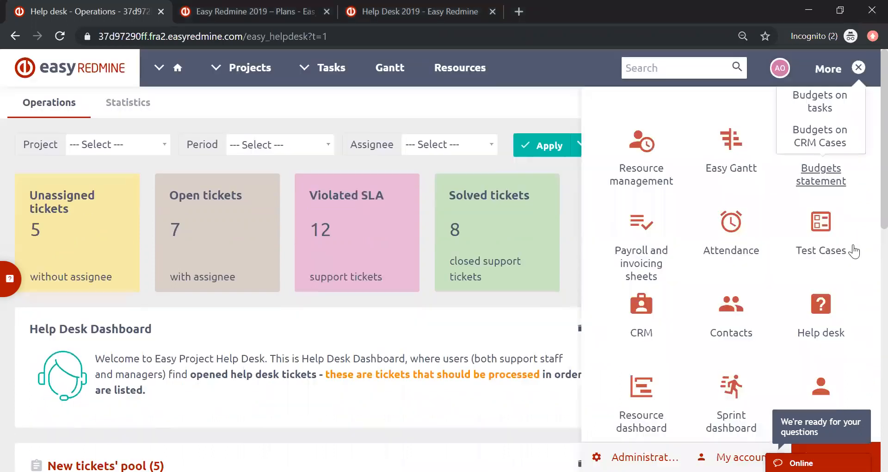
click(859, 69)
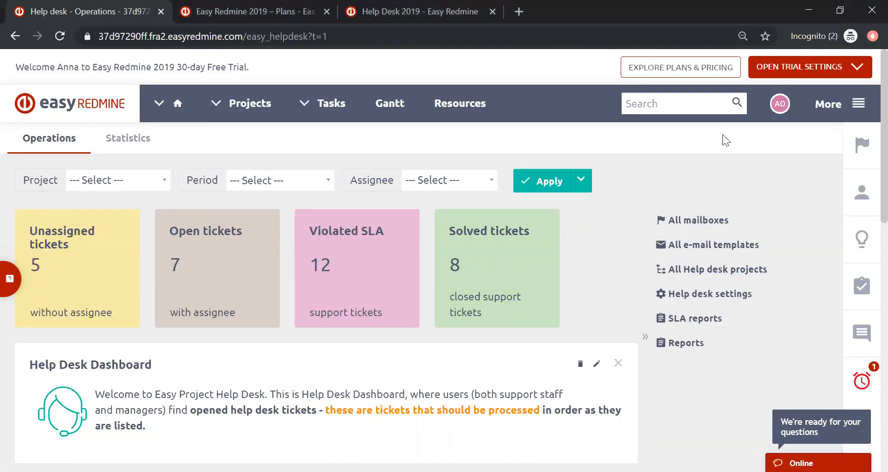
click(714, 219)
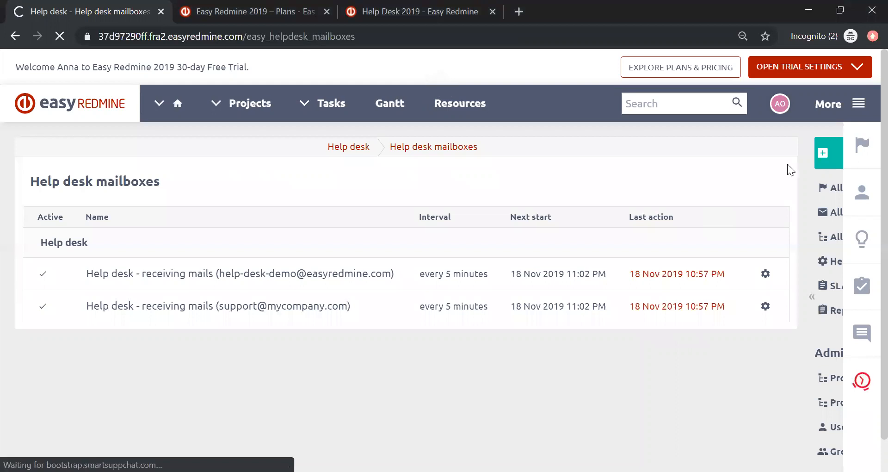
click(812, 297)
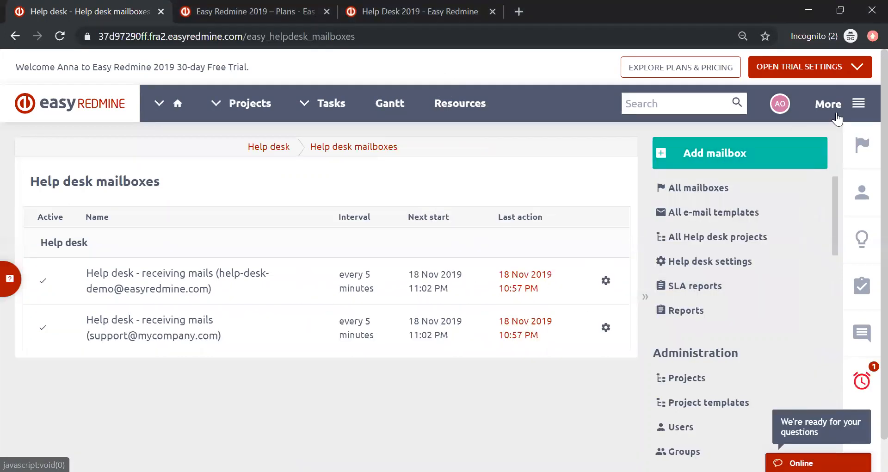
Go to Administration and open Help desk from its Extensions section
click(859, 104)
mouse_move(739, 332)
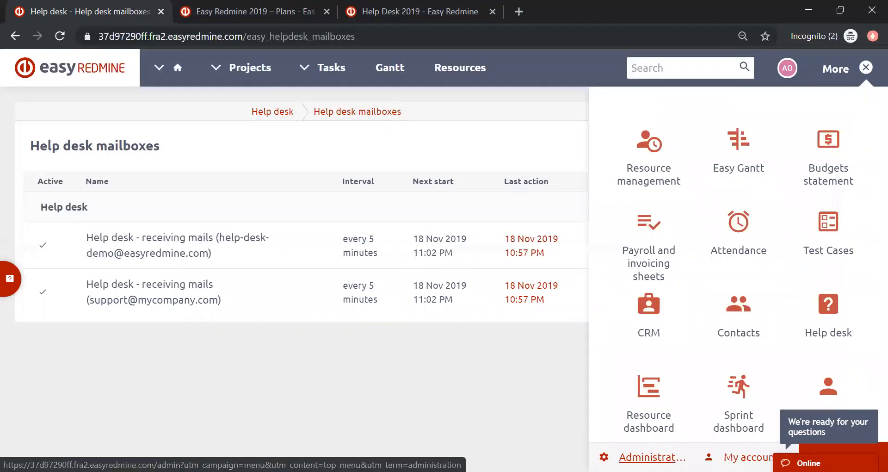
click(652, 457)
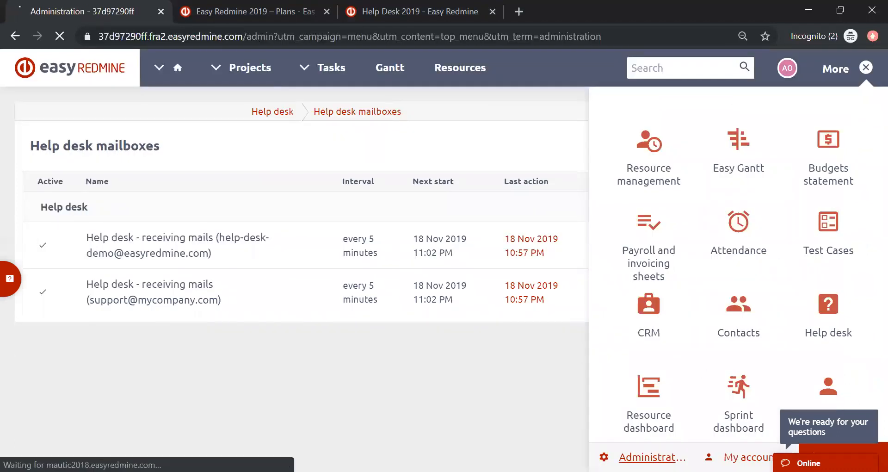
scroll(587, 220, down, 10)
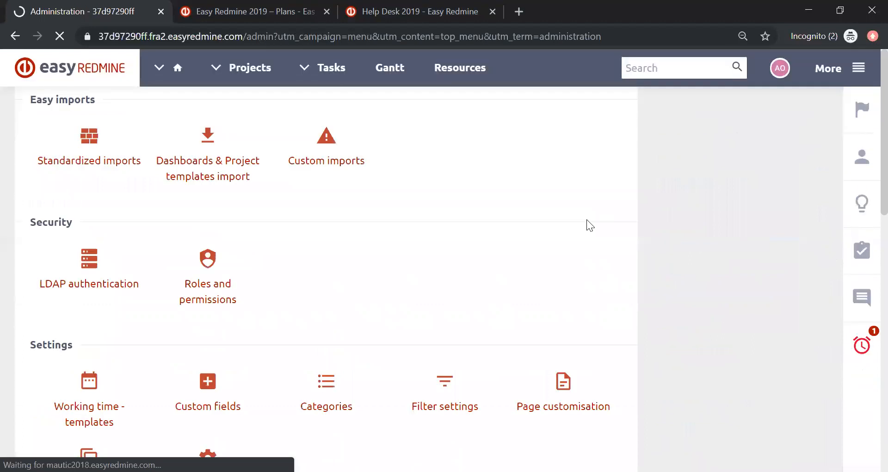
scroll(587, 223, down, 5)
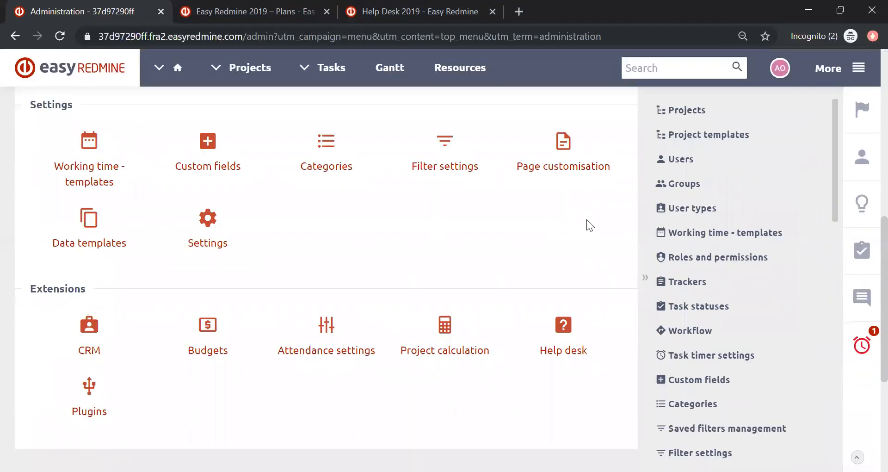
click(565, 351)
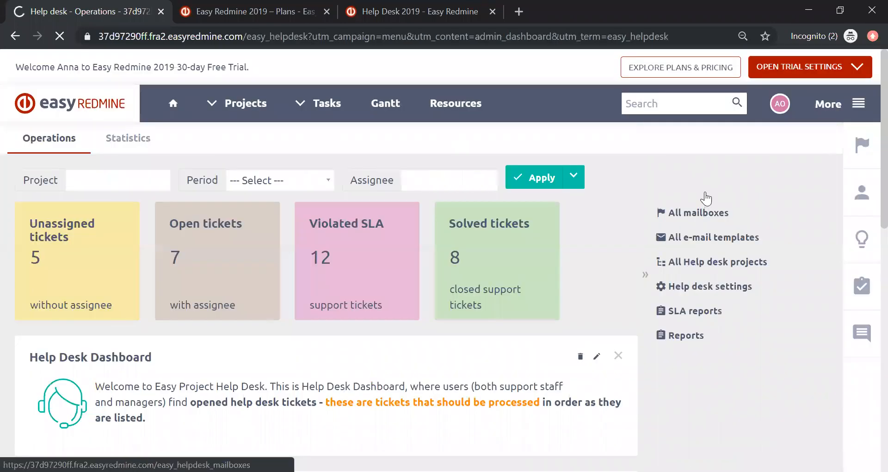
Open the list of all mailboxes and start adding a new mailbox
click(705, 220)
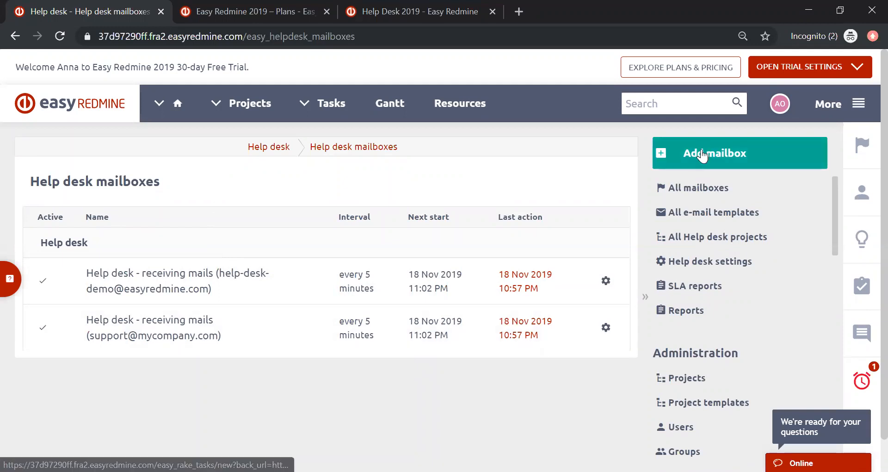
click(702, 155)
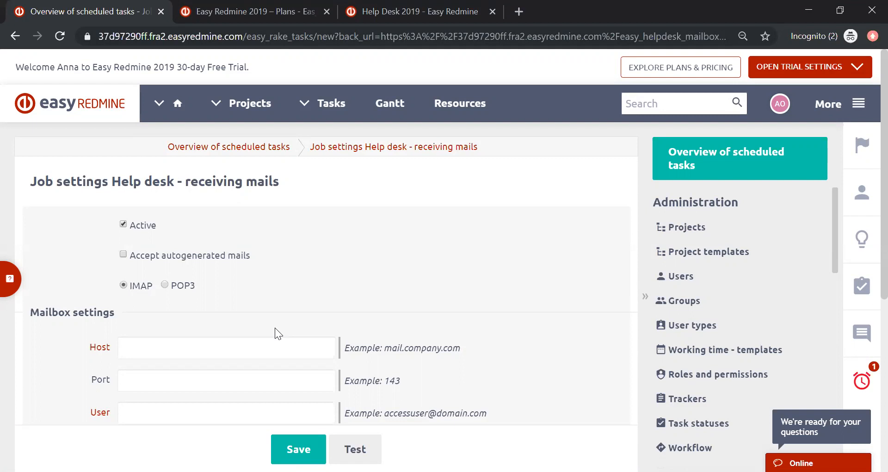
Examine the new mailbox form: protocol choice, host and login settings, SSL, folders to read, and success and failure move folders
scroll(307, 298, down, 3)
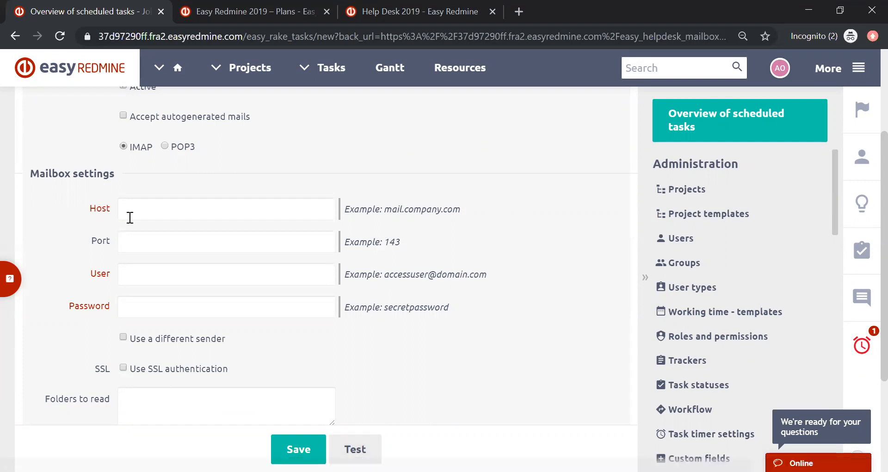
scroll(129, 222, up, 3)
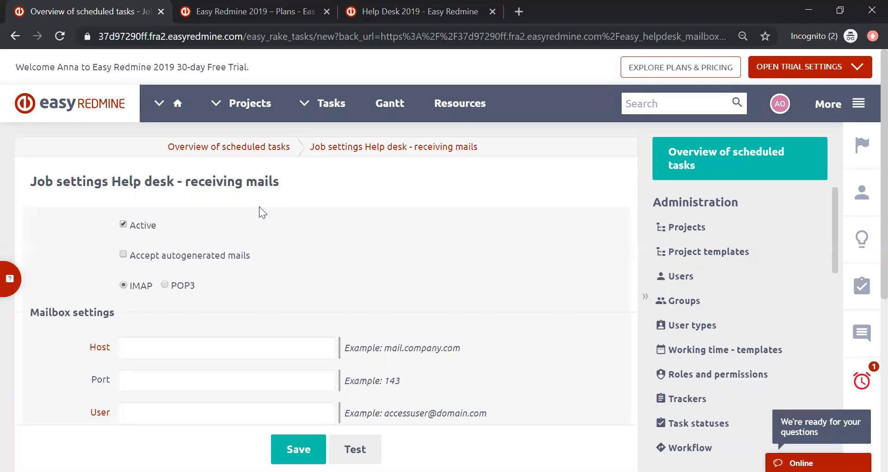
scroll(259, 207, down, 5)
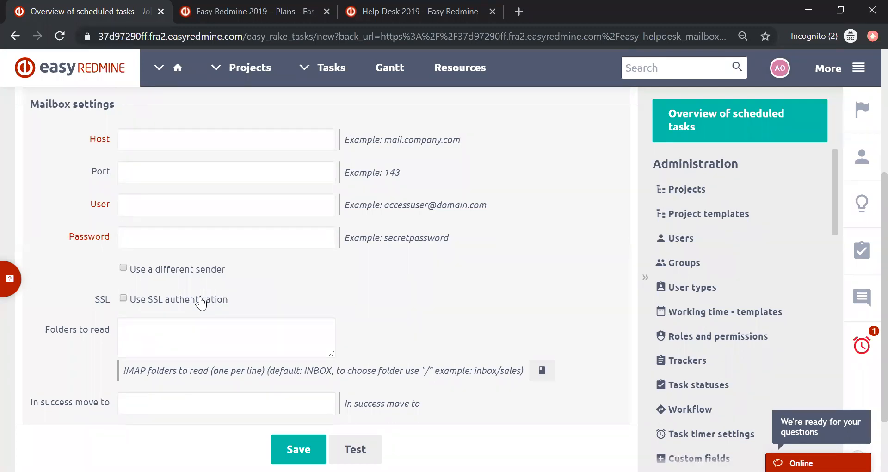
scroll(201, 304, down, 2)
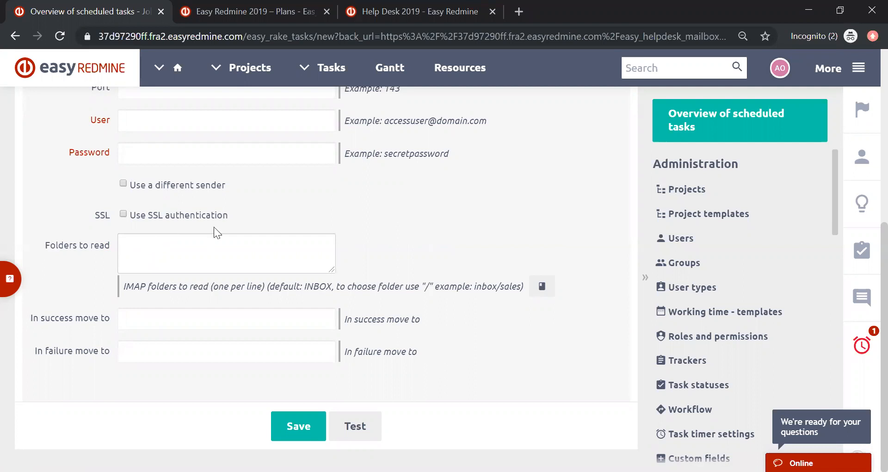
drag(126, 286, 522, 286)
click(192, 260)
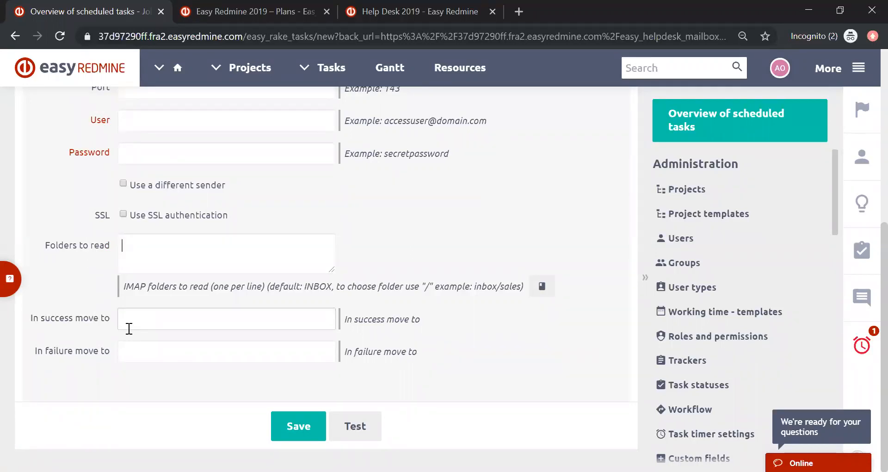
click(198, 316)
click(202, 356)
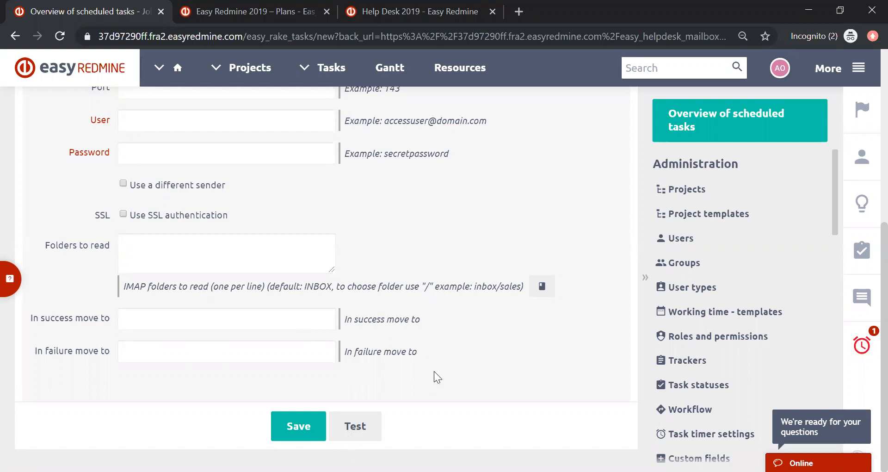
scroll(434, 371, up, 6)
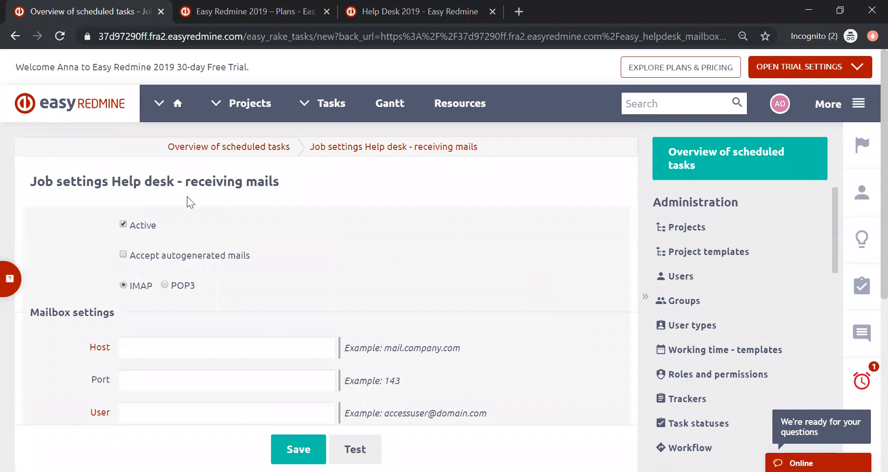
Return to the Help desk mailboxes list and open the job settings of the first mailbox
click(15, 37)
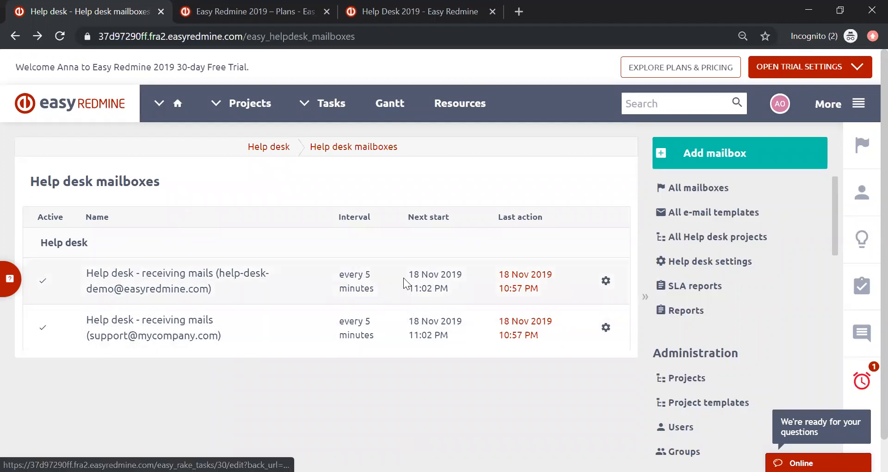
click(606, 281)
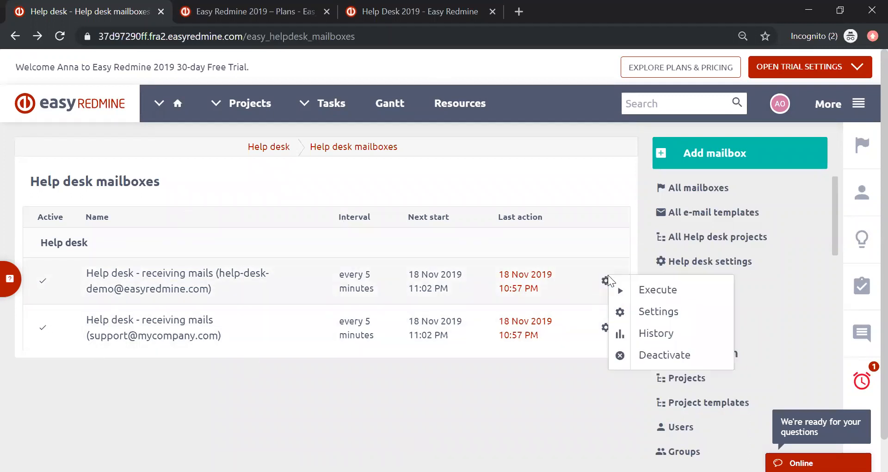
click(659, 312)
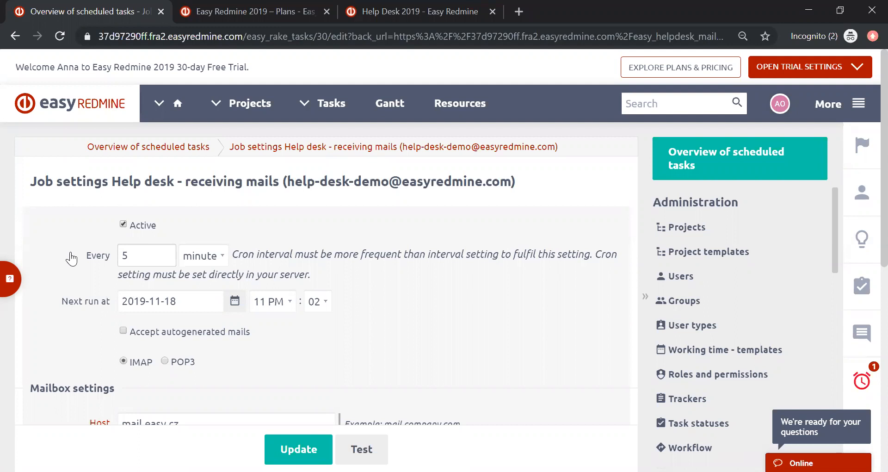
Go back to the mailboxes list and review the actions available for the first mailbox
click(16, 36)
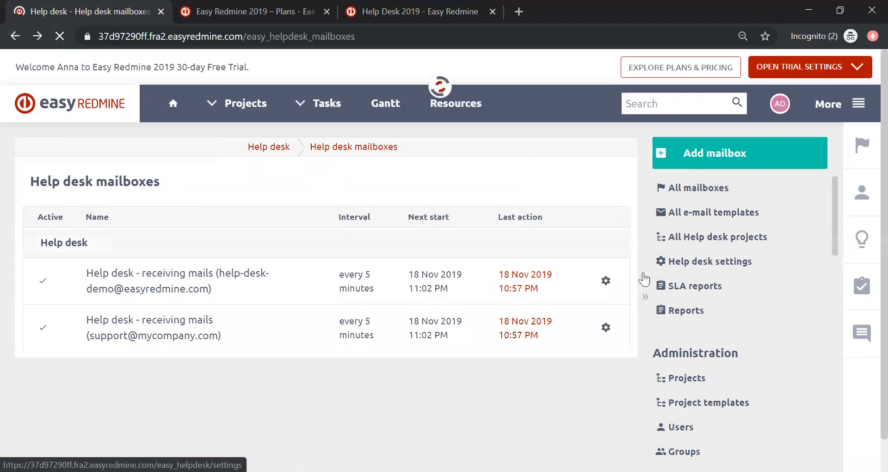
click(606, 281)
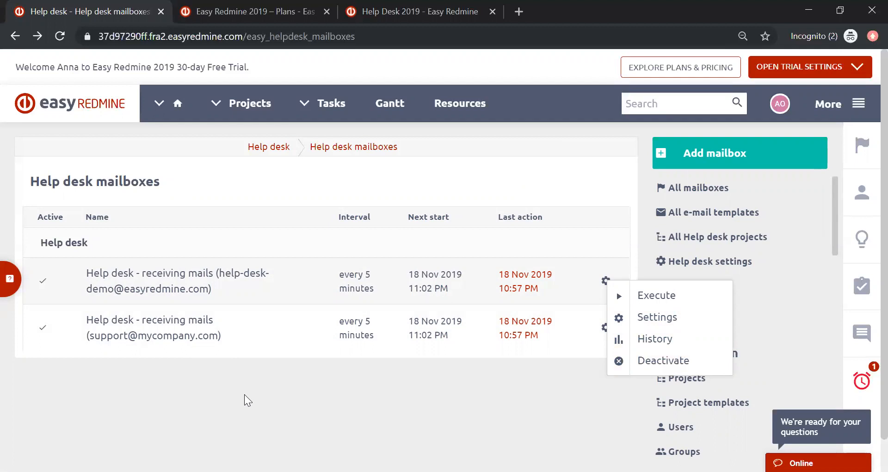
click(395, 398)
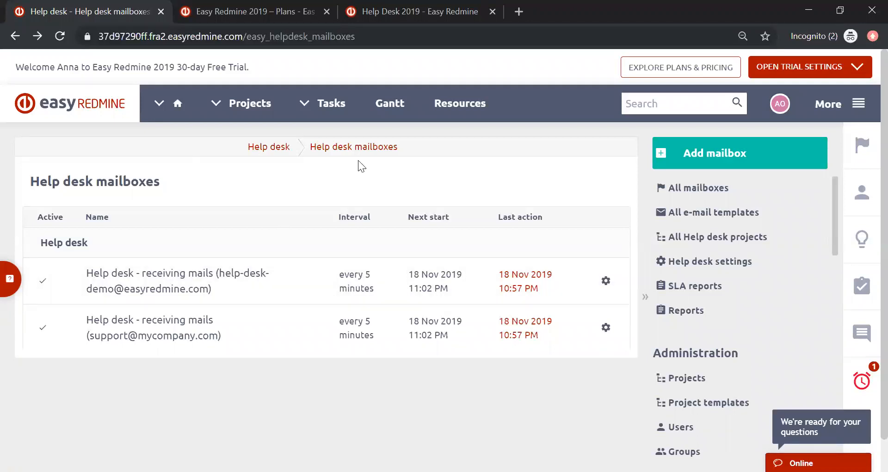
Return to the Help desk dashboard and open the list of all Help desk projects
click(277, 148)
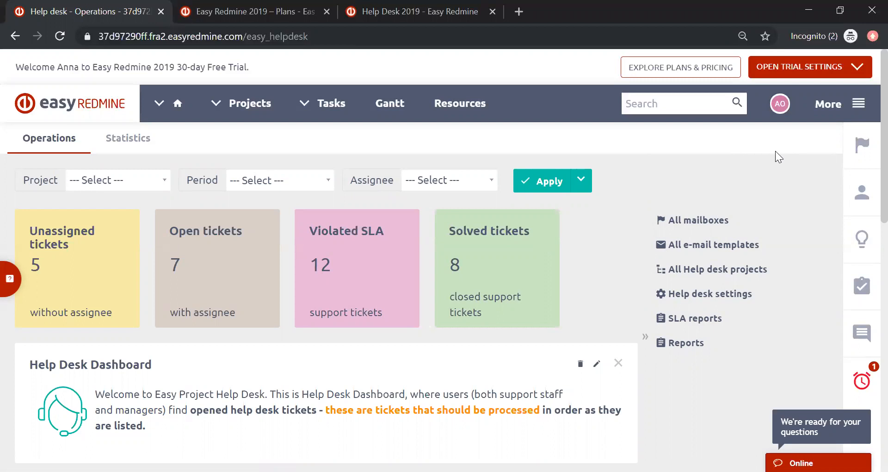
click(745, 269)
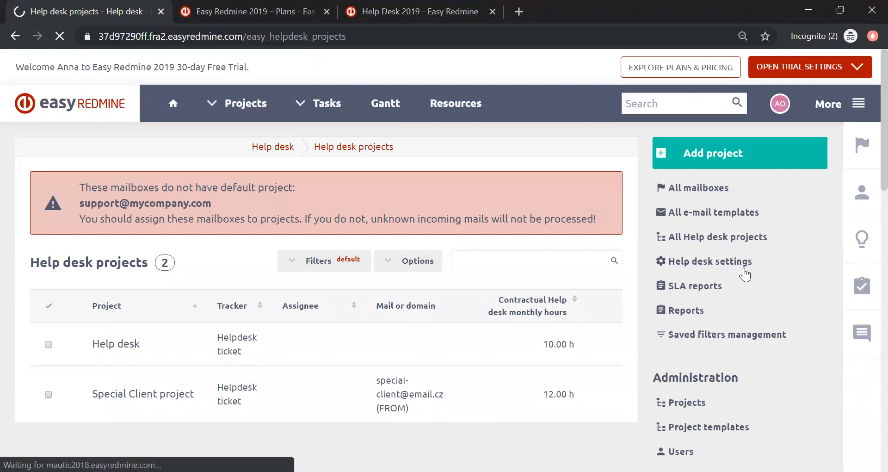
scroll(630, 113, down, 1)
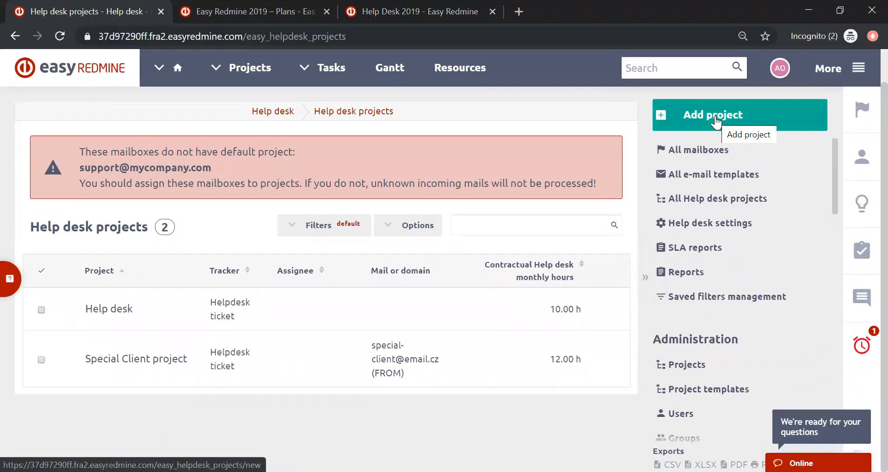
Try to add Help desk as a new Help desk project with the support address as its default mailbox
click(716, 122)
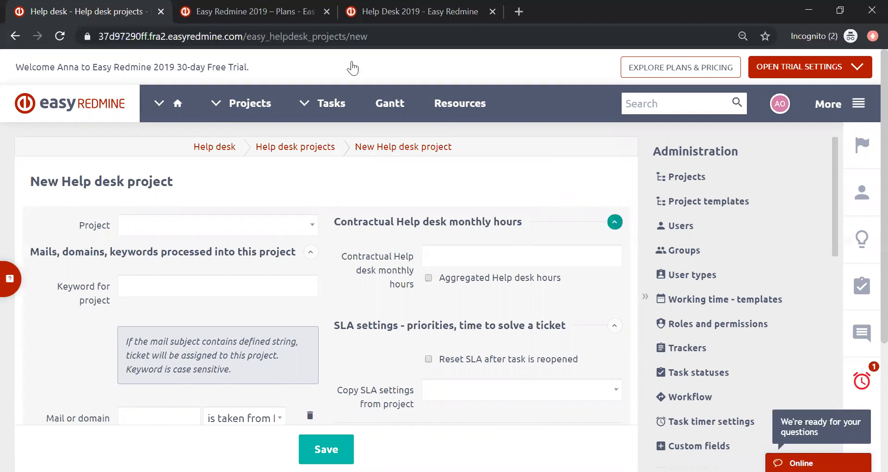
click(317, 232)
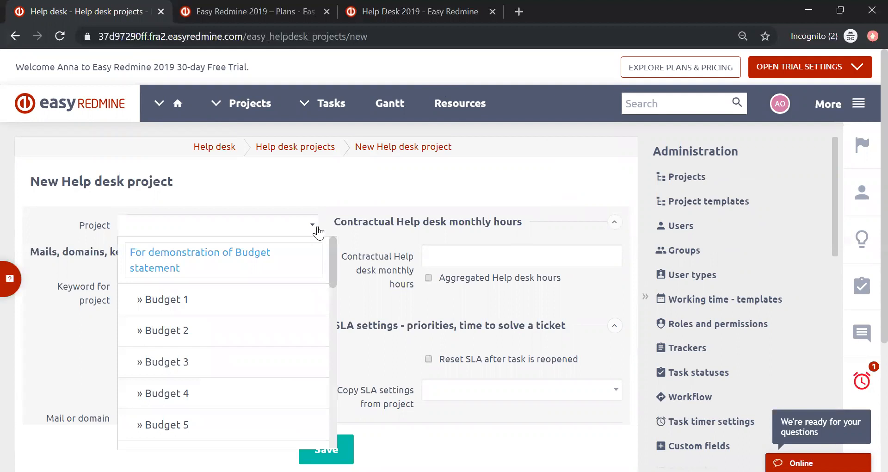
scroll(322, 318, down, 5)
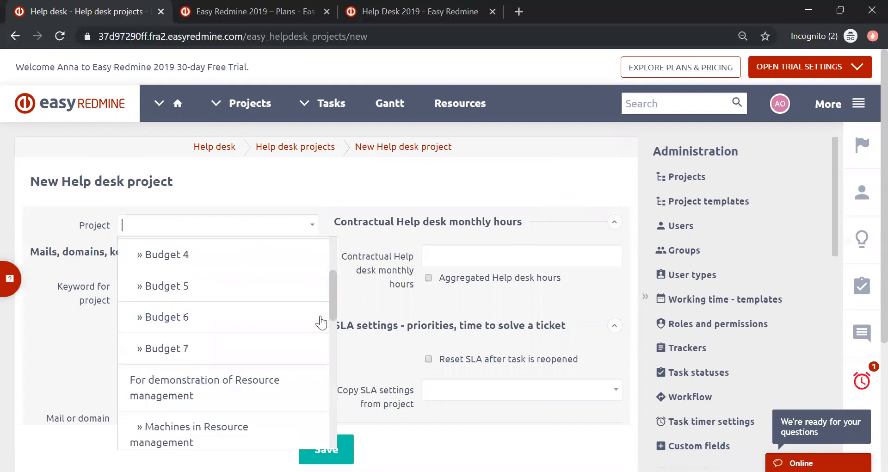
text(help d)
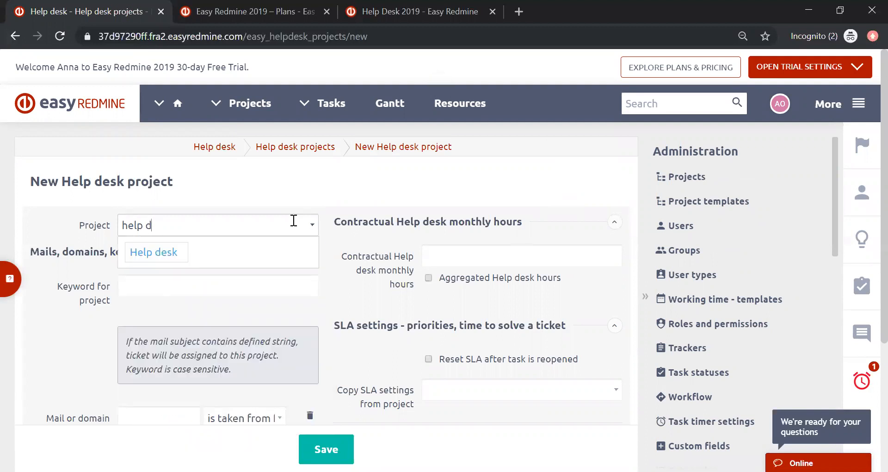
click(186, 259)
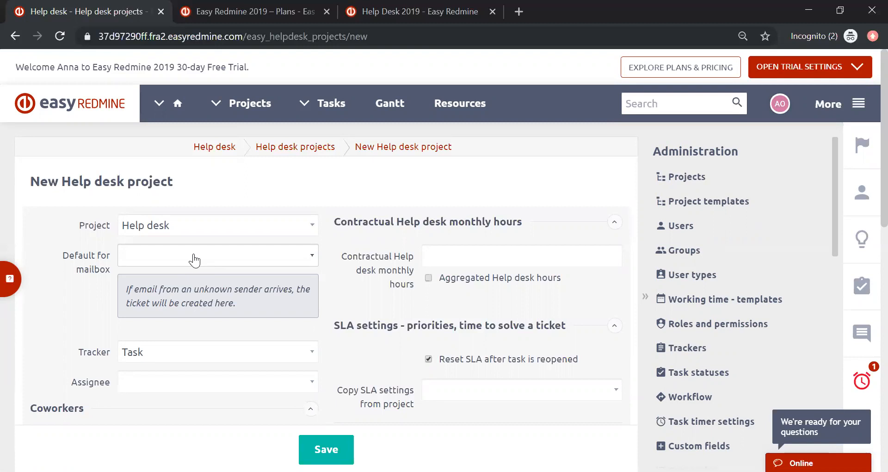
click(194, 259)
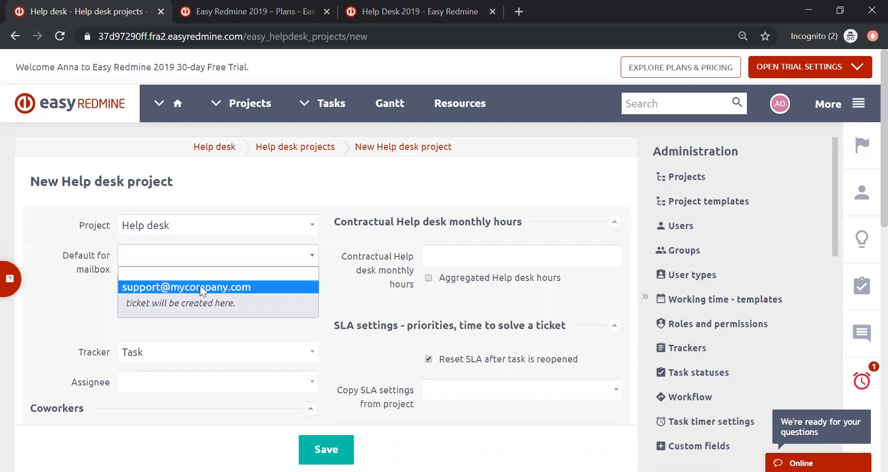
click(200, 287)
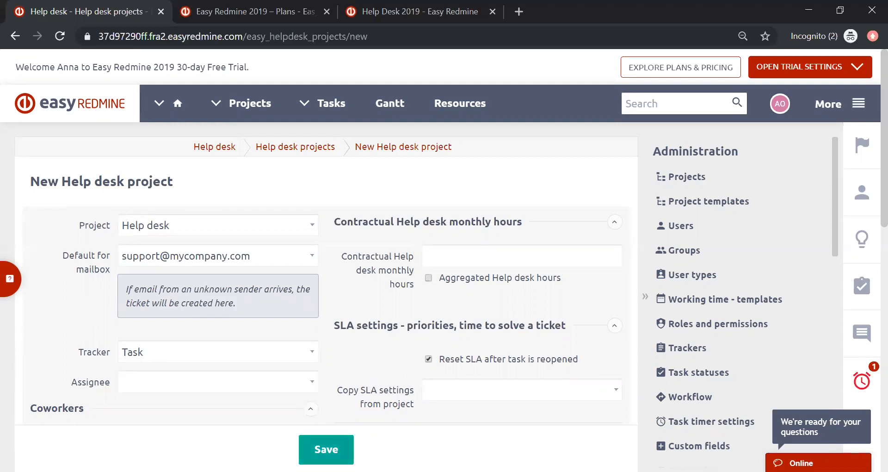
click(326, 449)
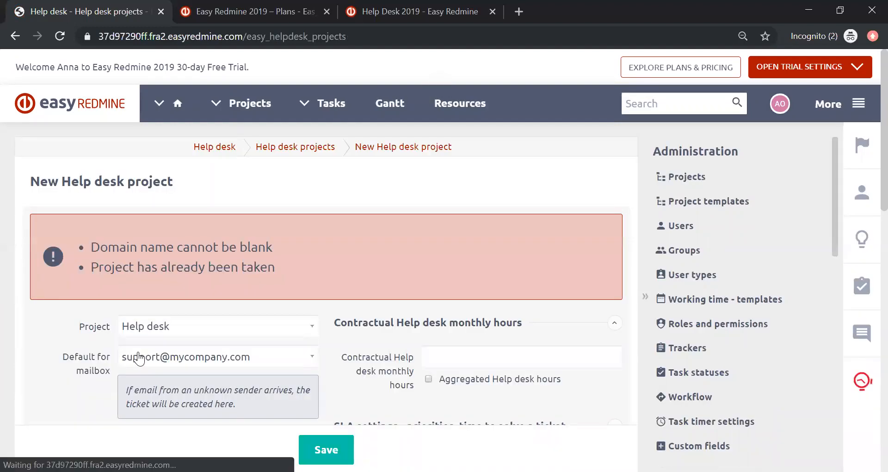
Leave the new project form and open the existing Help desk project for editing from the projects list
scroll(139, 357, down, 5)
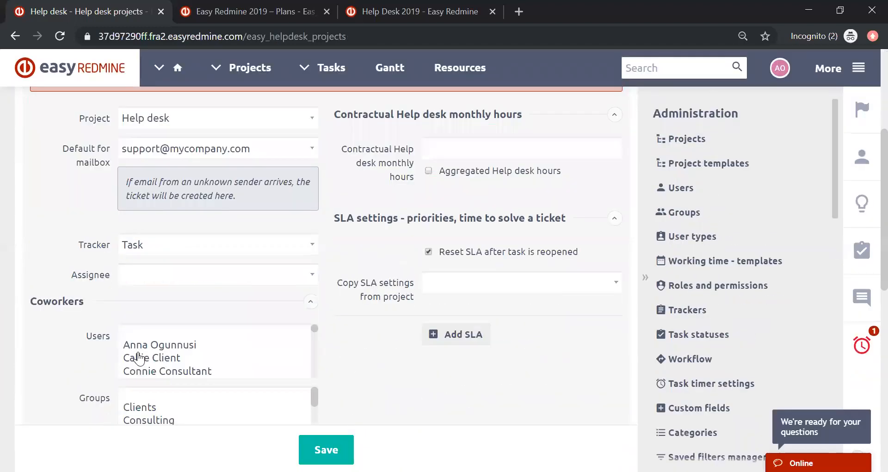
scroll(139, 357, up, 5)
click(14, 37)
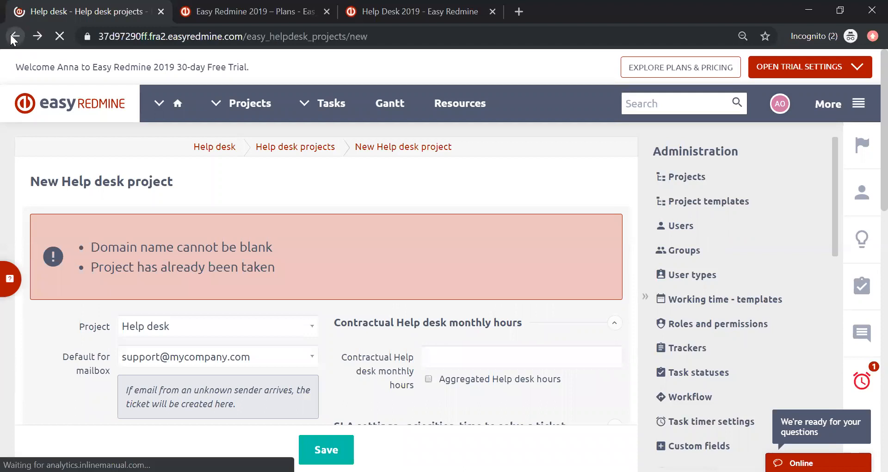
click(15, 37)
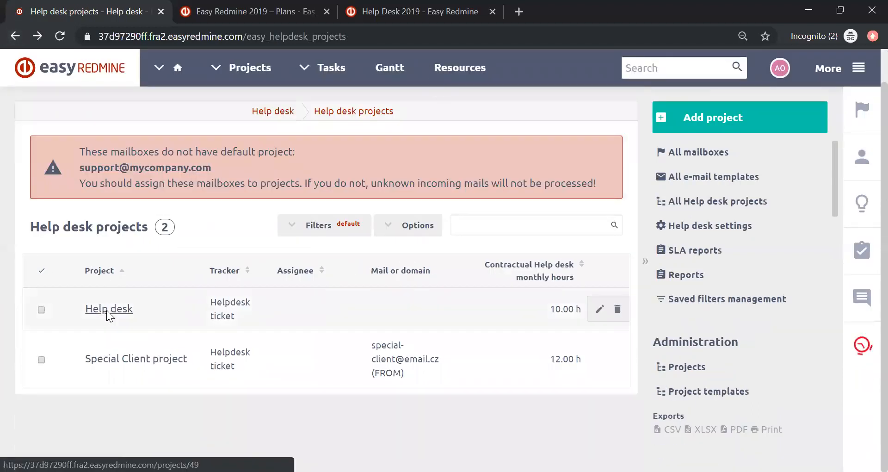
click(107, 309)
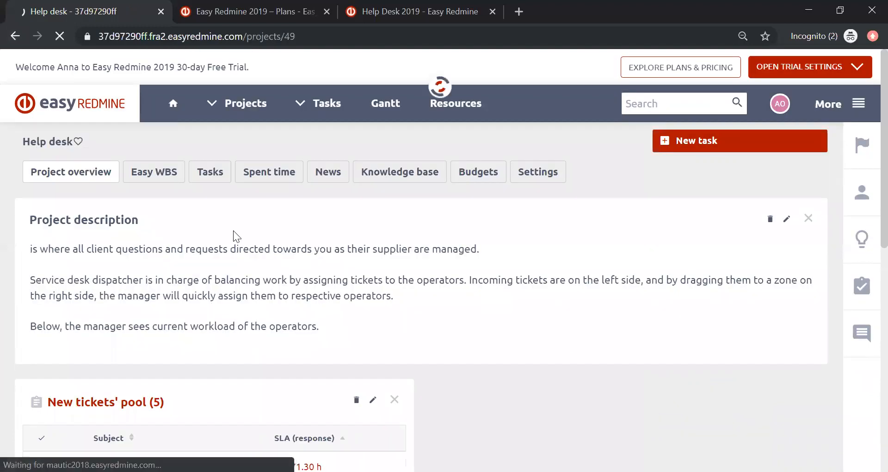
click(15, 41)
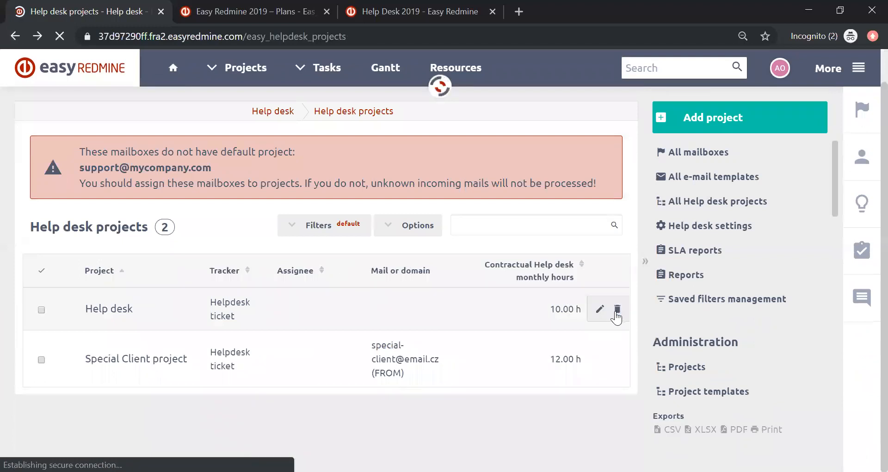
click(600, 309)
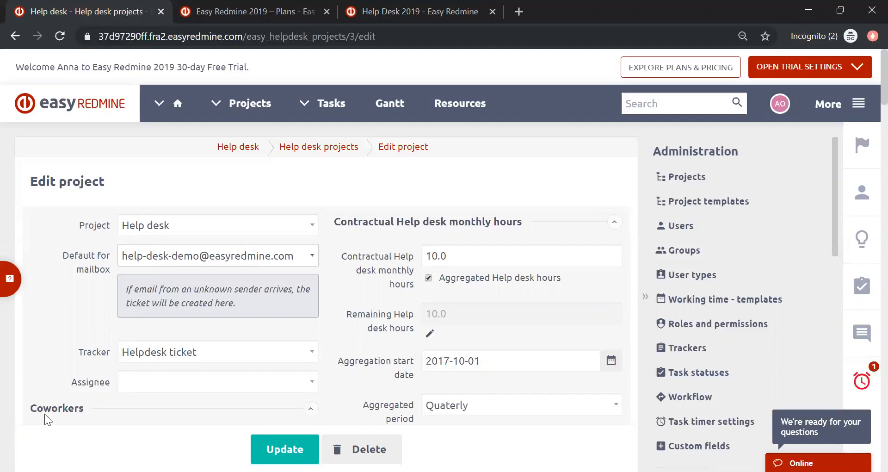
Examine the project's automatic ticket updating, SLA entries, and mail, domain and keyword settings
scroll(67, 292, down, 9)
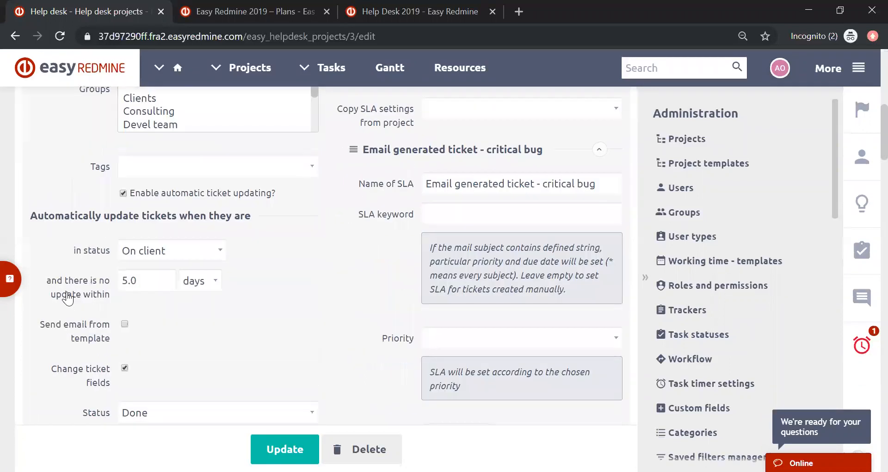
scroll(67, 292, down, 4)
scroll(66, 293, down, 5)
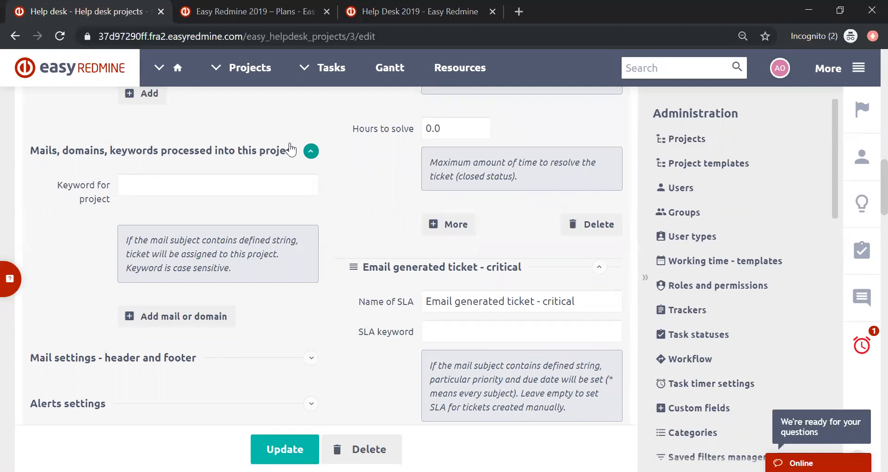
scroll(107, 213, up, 8)
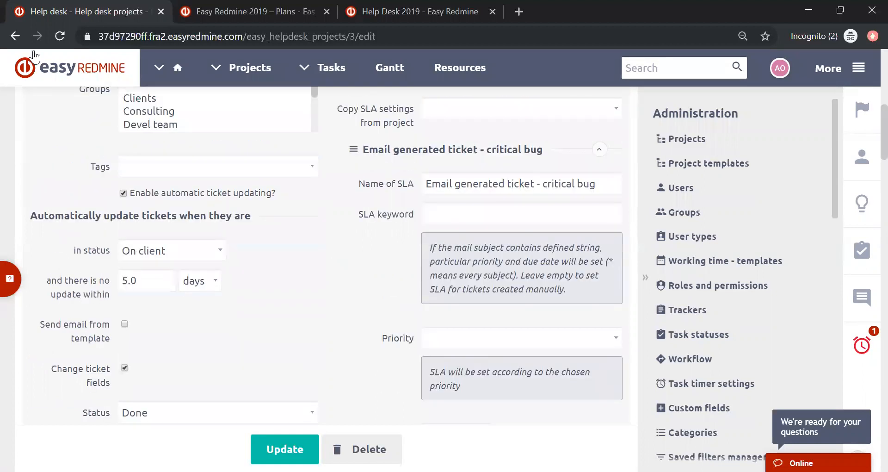
Return to the Help desk projects list and reopen the Help desk project for editing
click(19, 37)
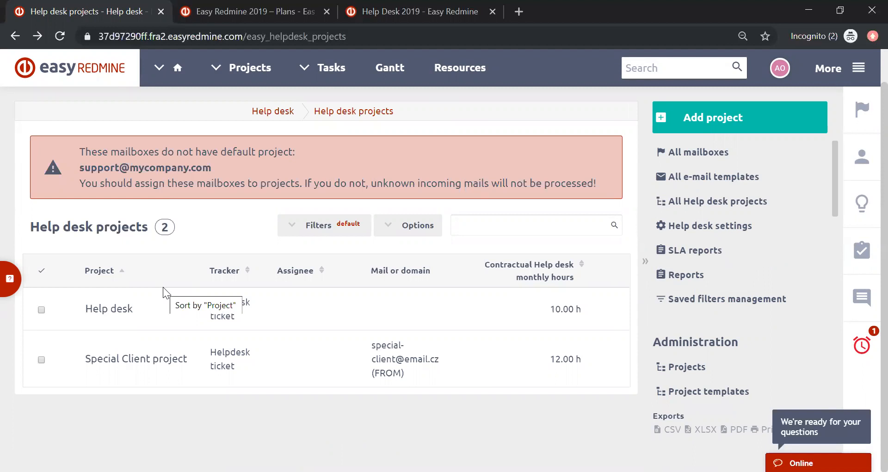
mouse_move(497, 306)
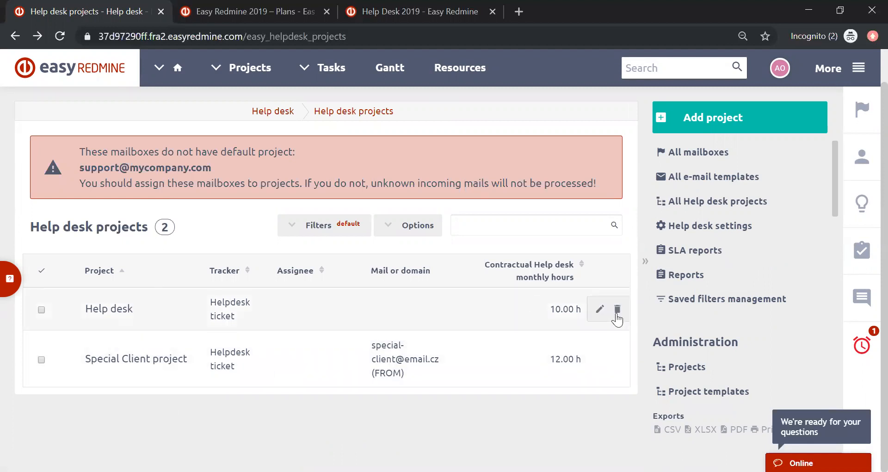
click(600, 308)
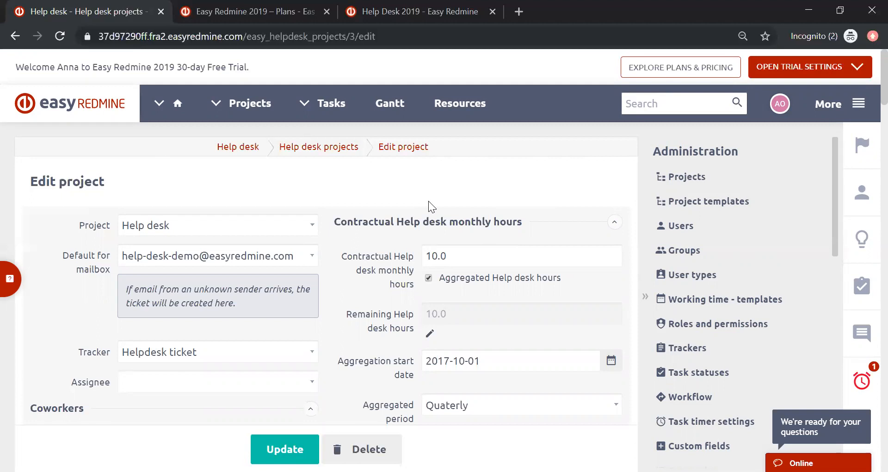
Examine the users and groups offered as Assignee and the Coworkers settings of the Help desk project
scroll(429, 201, down, 2)
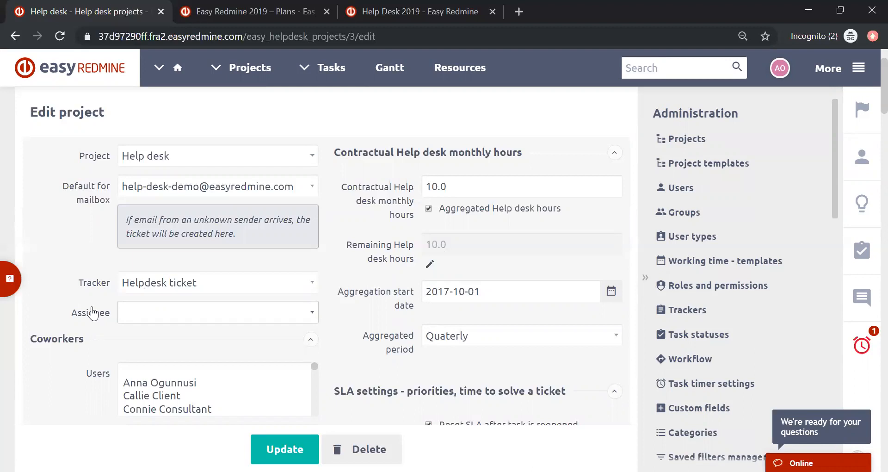
click(132, 313)
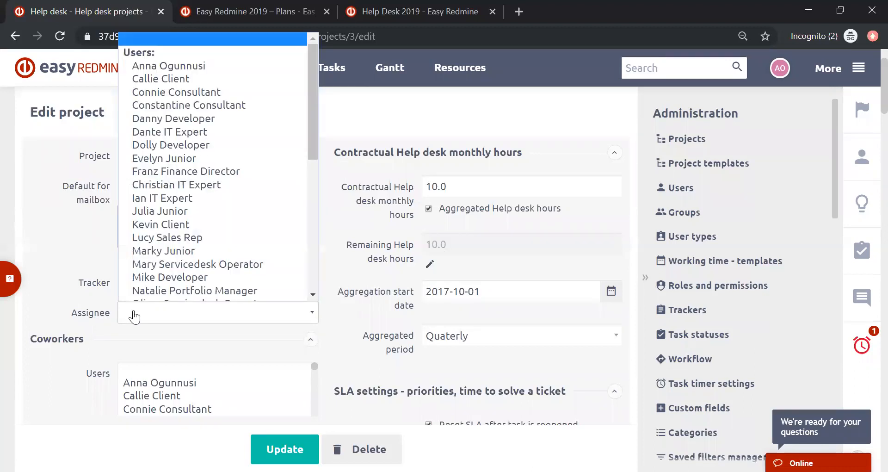
scroll(281, 132, down, 5)
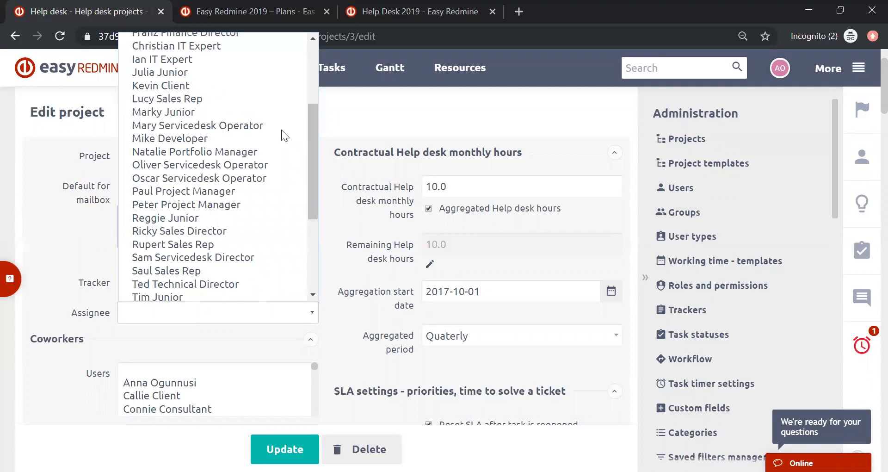
scroll(281, 130, down, 2)
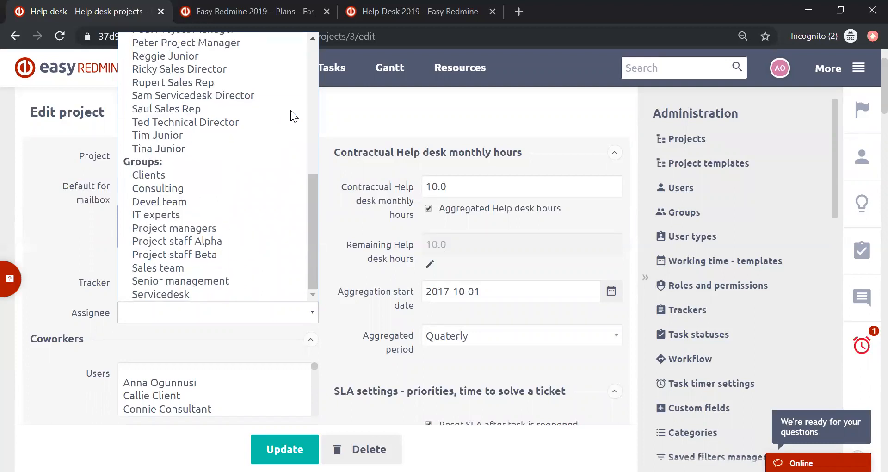
click(15, 310)
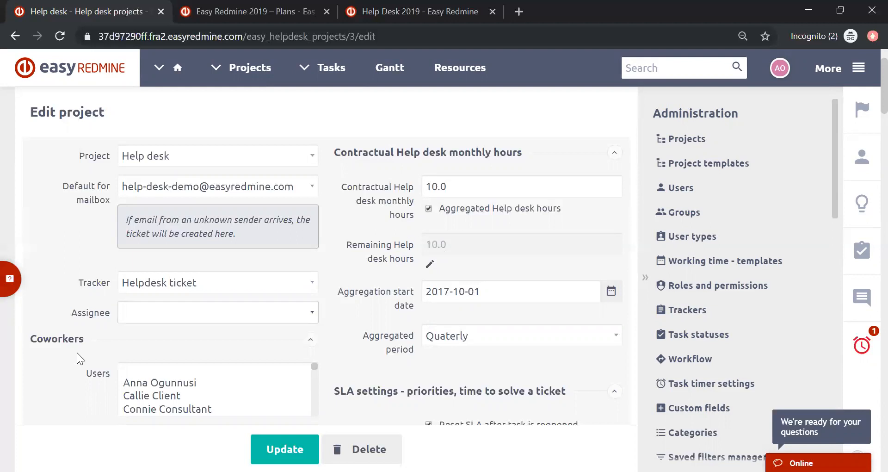
scroll(77, 351, down, 1)
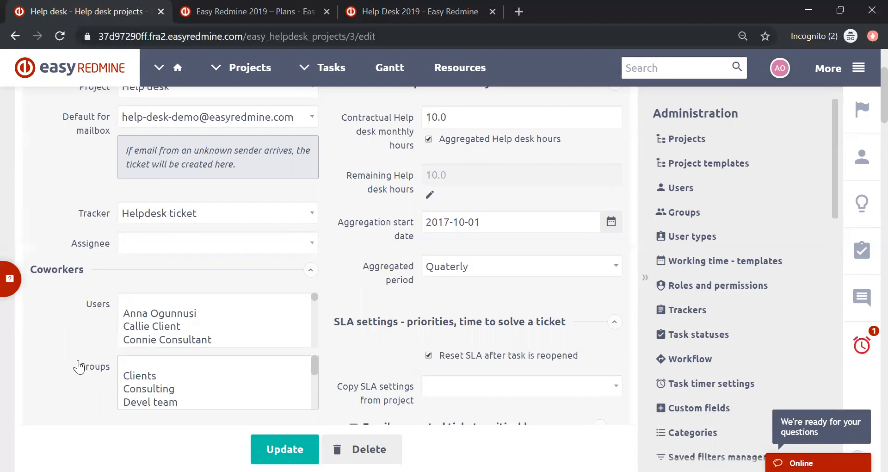
Examine the Help desk project's coworkers, automatic ticket updating conditions and contractual monthly hours settings
scroll(78, 367, down, 5)
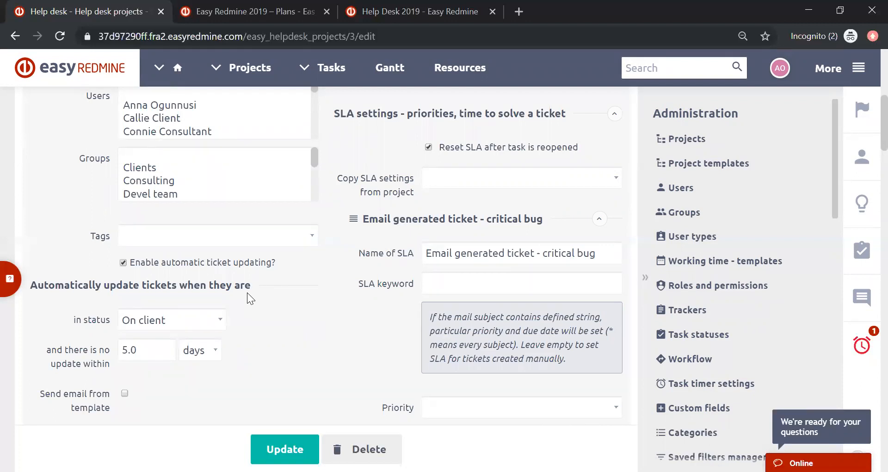
scroll(247, 293, down, 2)
scroll(247, 292, down, 2)
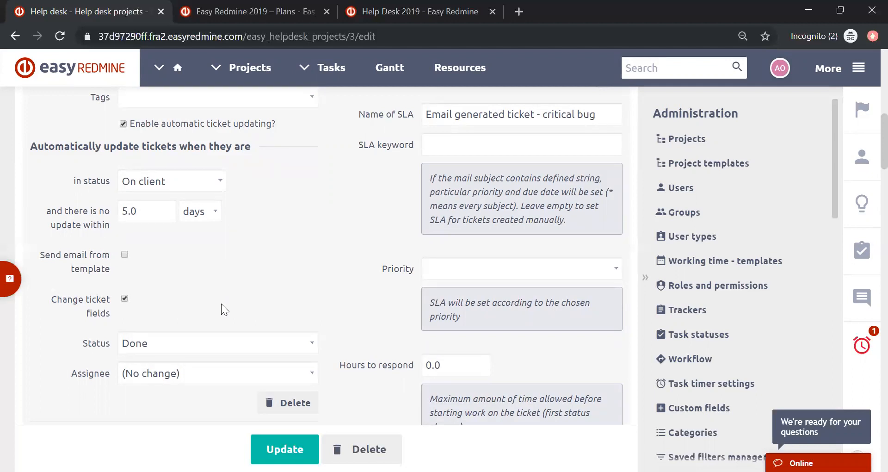
scroll(221, 303, up, 8)
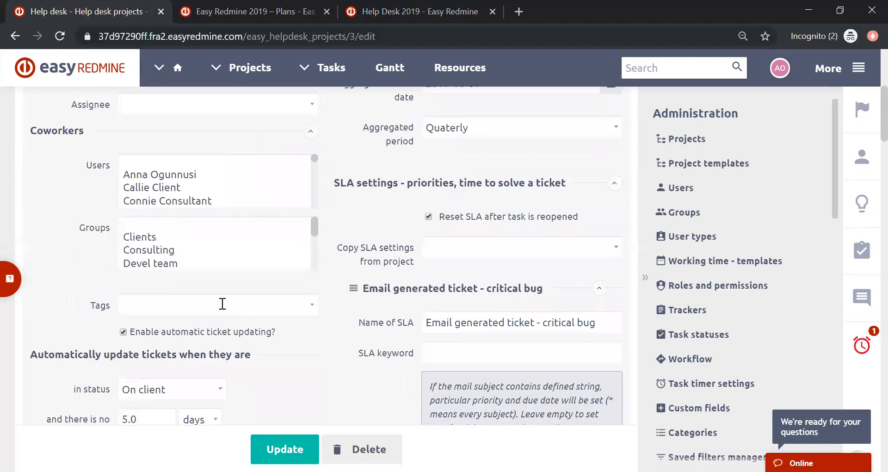
scroll(223, 311, up, 3)
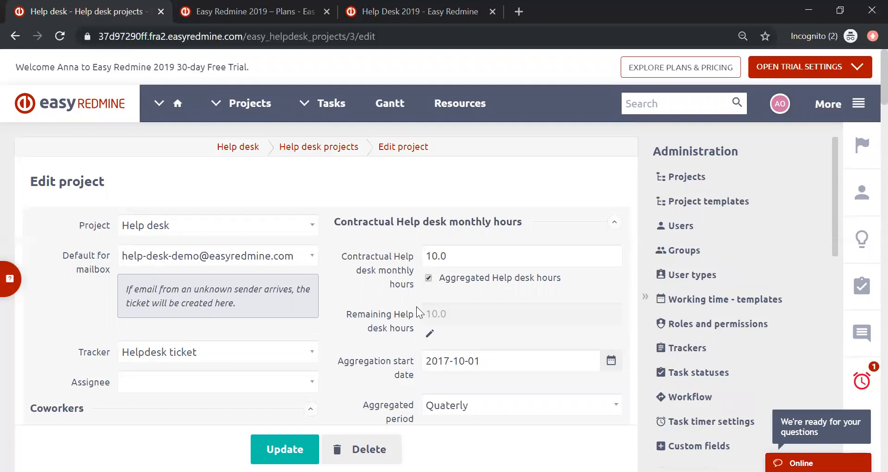
click(432, 257)
scroll(406, 328, down, 2)
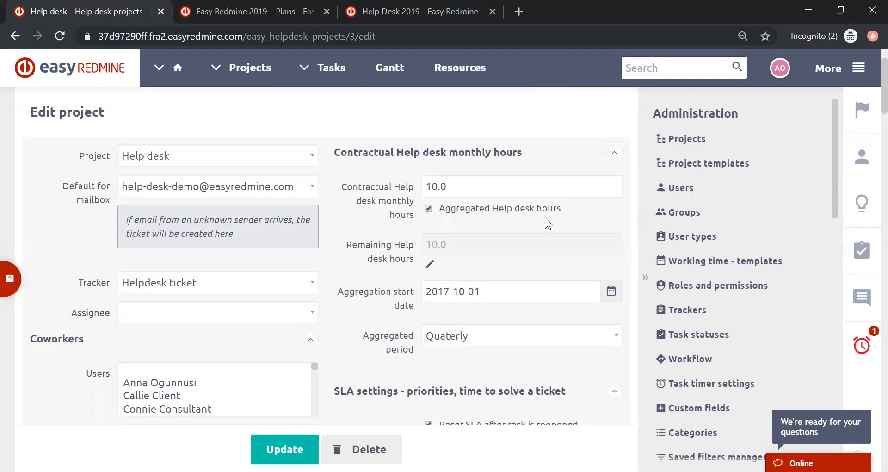
Expand the Help desk project's mail header and footer settings and its alerts settings, and review the options
scroll(628, 272, down, 6)
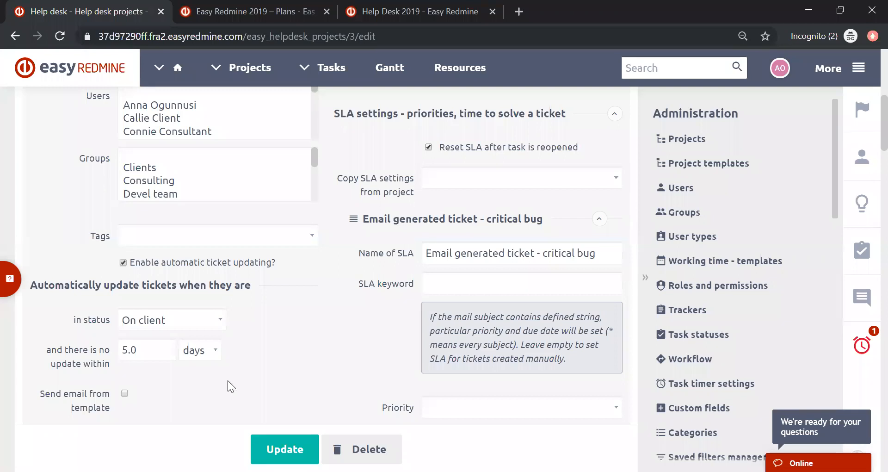
scroll(295, 305, down, 10)
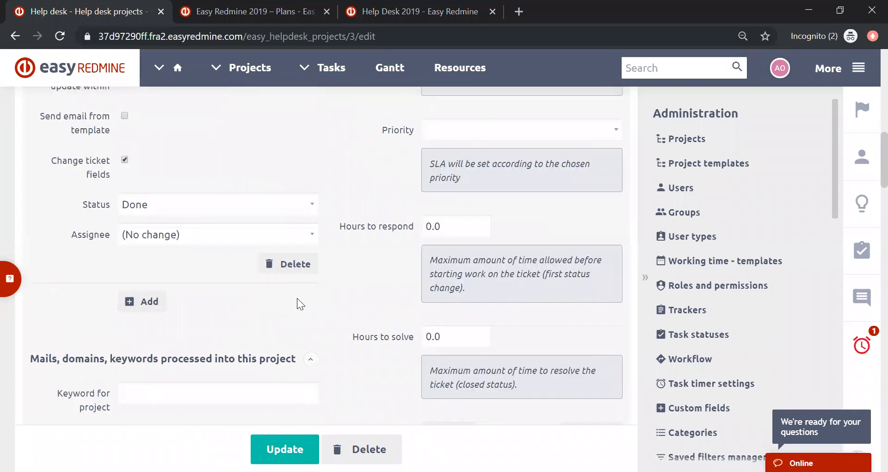
scroll(298, 299, down, 1)
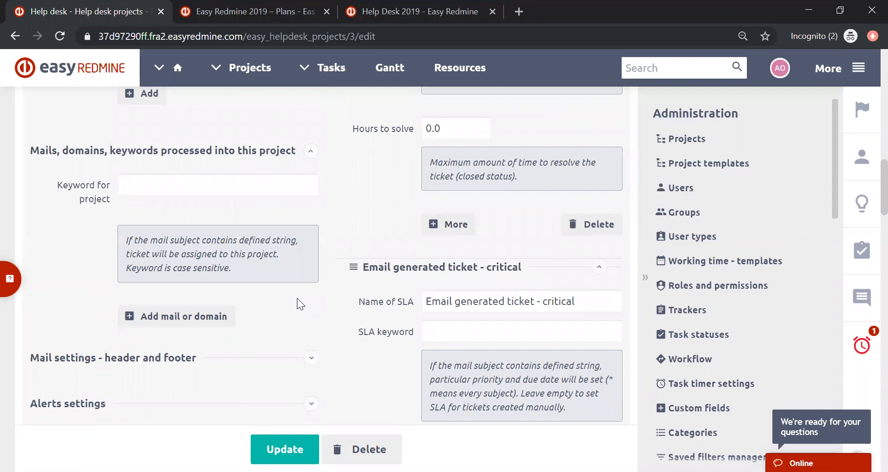
scroll(297, 303, down, 3)
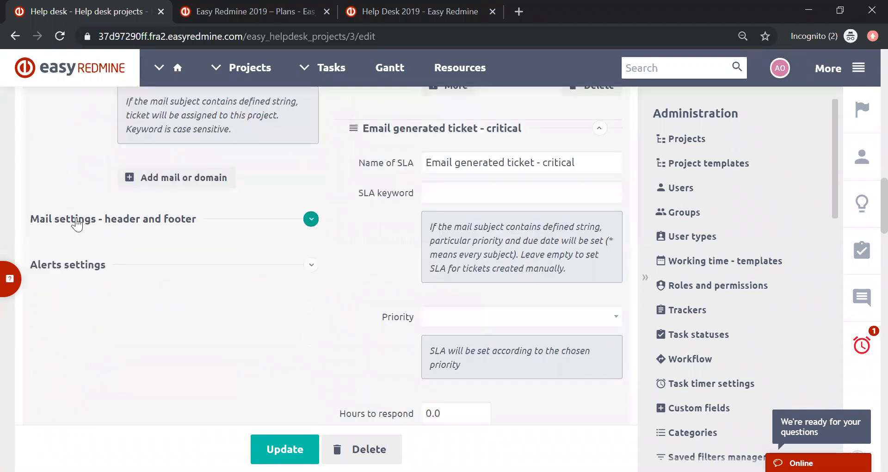
click(311, 220)
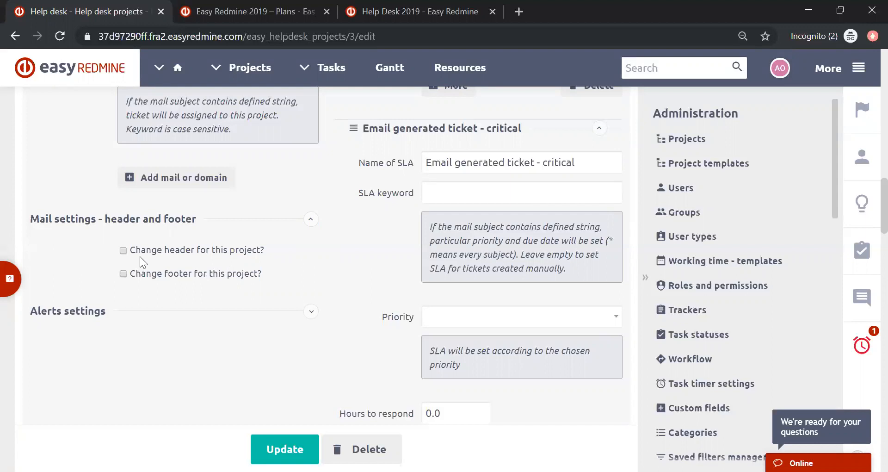
click(312, 313)
scroll(298, 296, down, 2)
scroll(299, 298, down, 3)
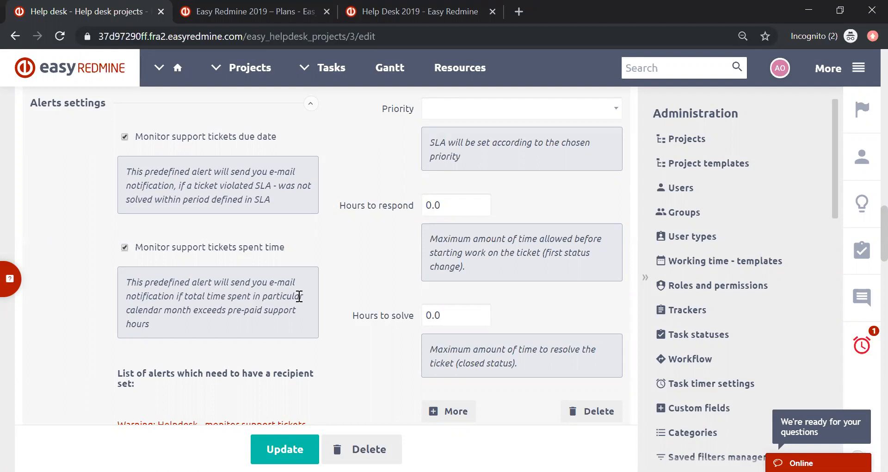
Open the Helpdesk ticket tracker from the administration's tracker list and review its standard fields
click(859, 70)
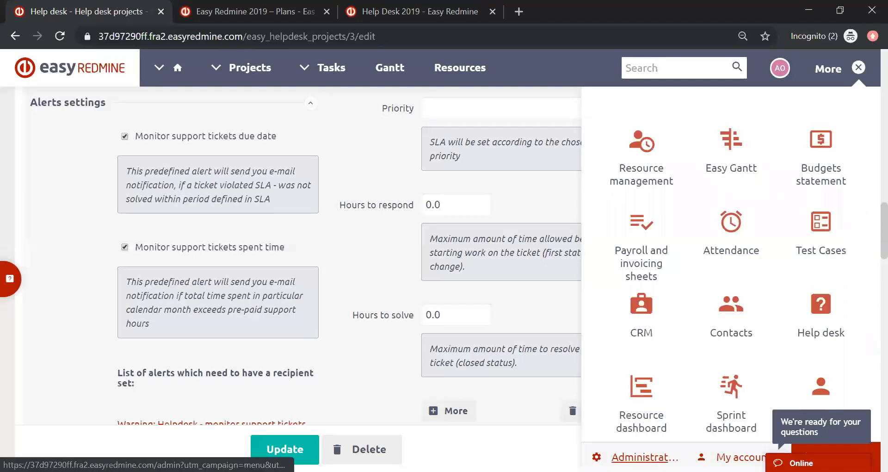
click(644, 457)
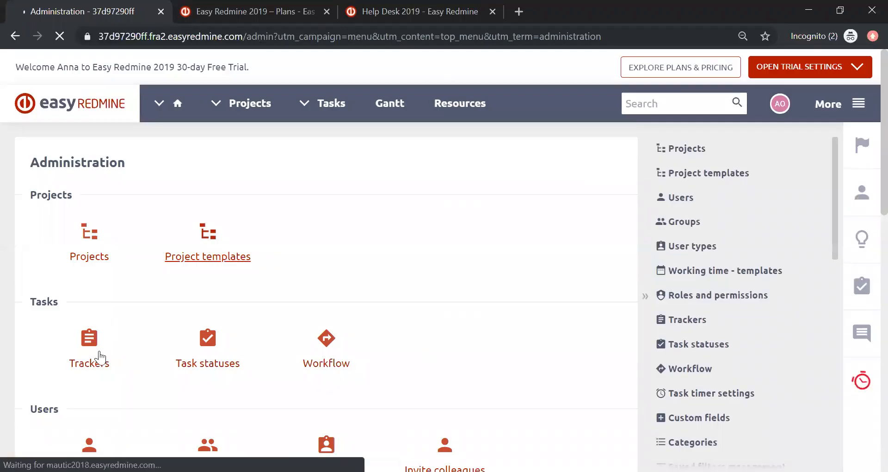
click(86, 366)
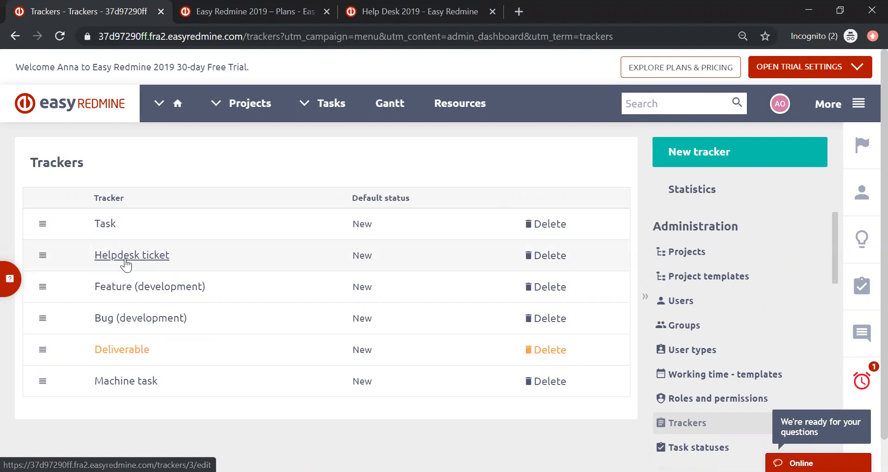
click(126, 255)
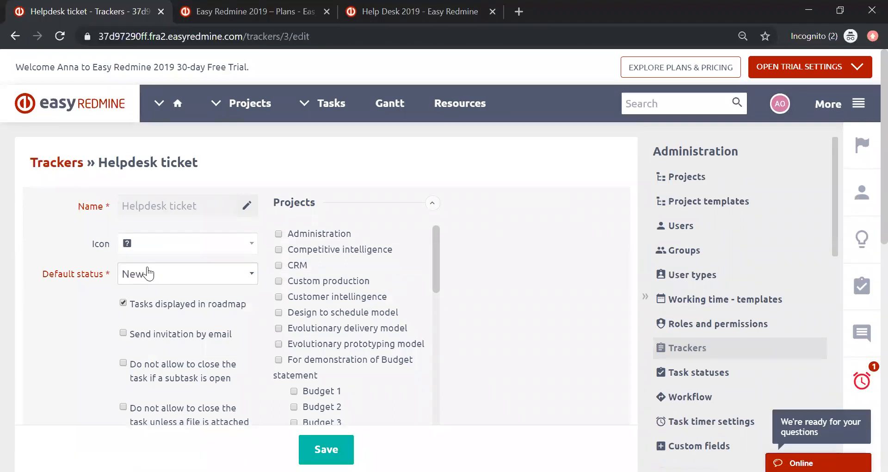
scroll(147, 273, down, 7)
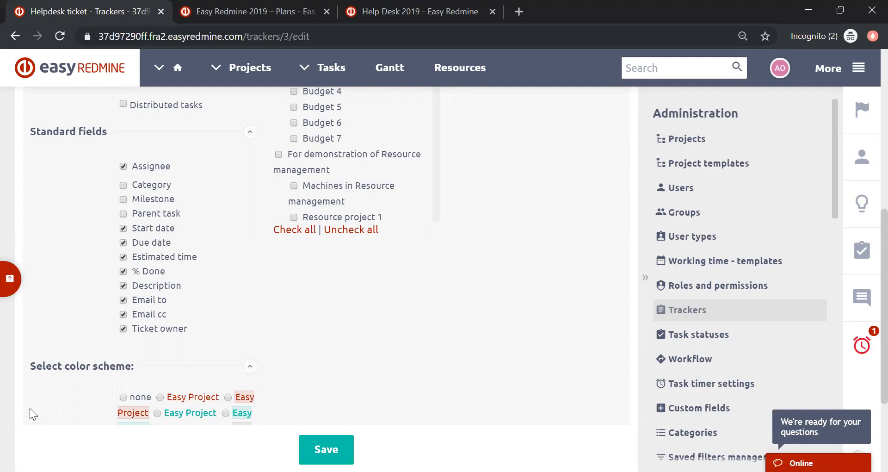
Go to the Help desk dashboard and open the "Urgent: delivery broken" ticket from the new tickets' pool in a separate tab
click(863, 73)
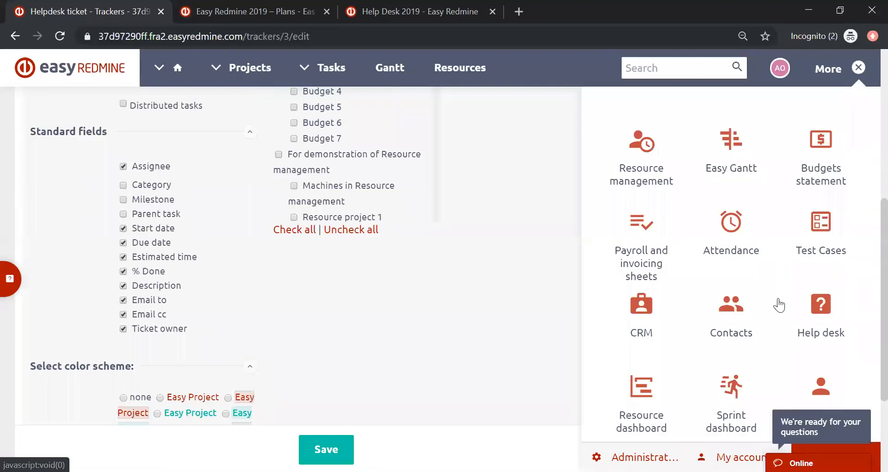
click(805, 338)
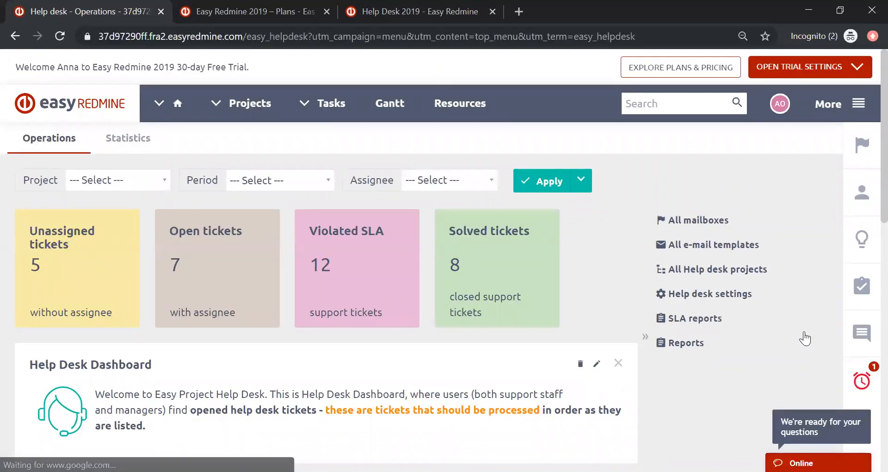
scroll(625, 184, down, 10)
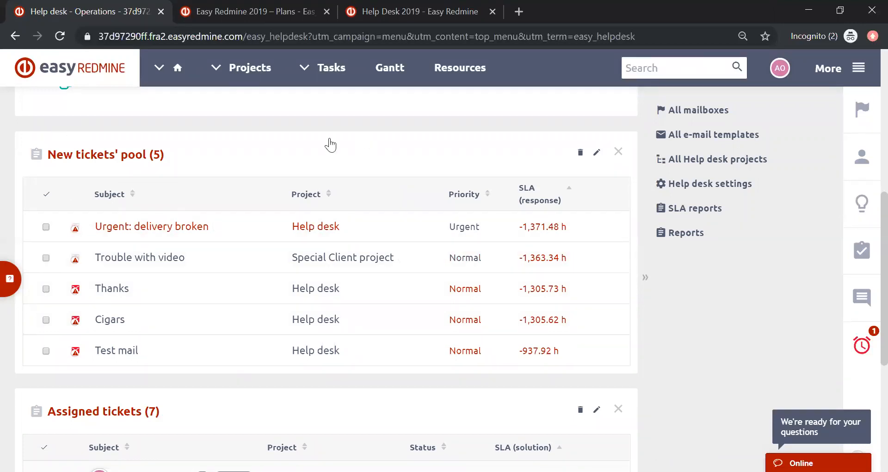
right_click(187, 233)
click(203, 238)
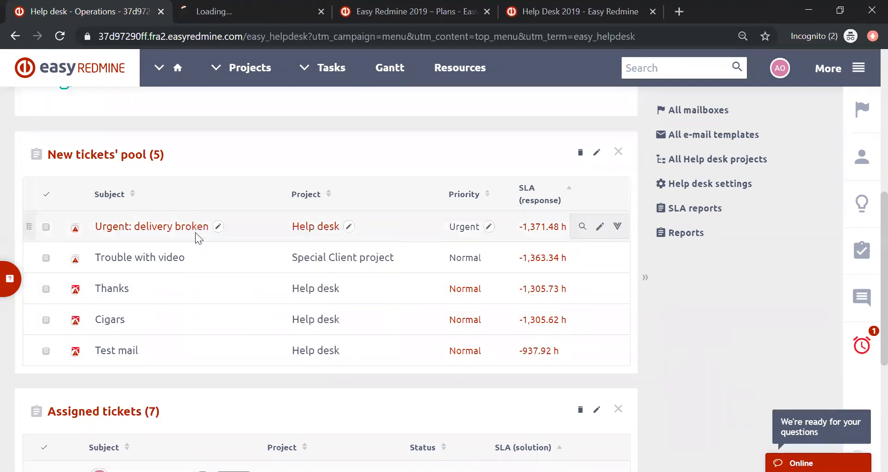
click(267, 13)
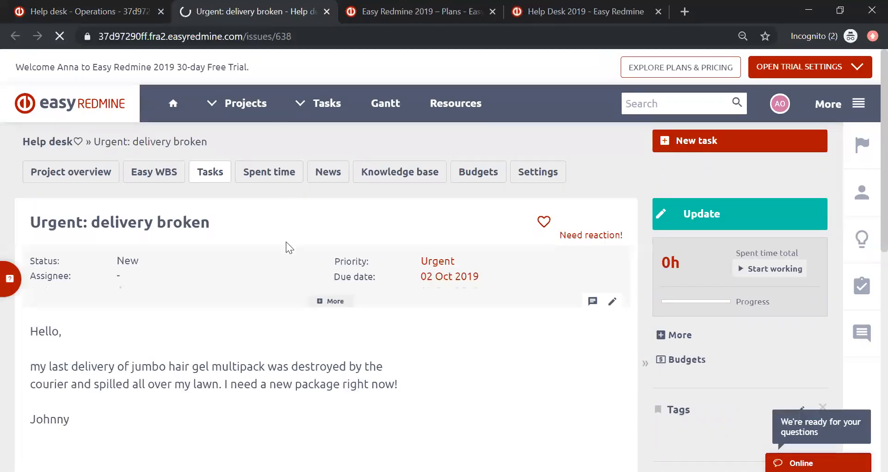
scroll(286, 242, down, 1)
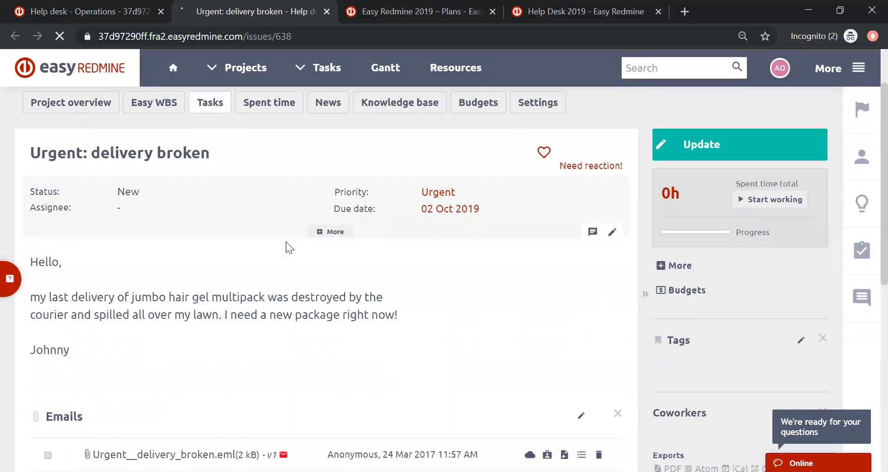
Set the assignee of the "Urgent: delivery broken" ticket to << me >>
click(131, 209)
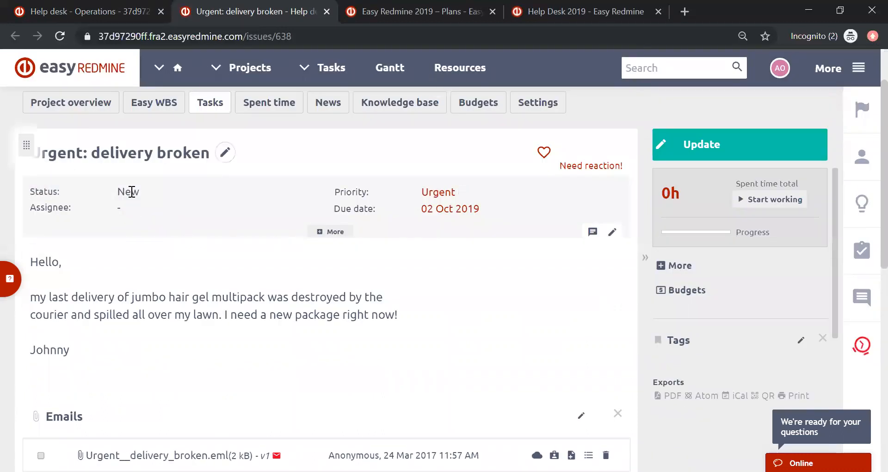
click(130, 208)
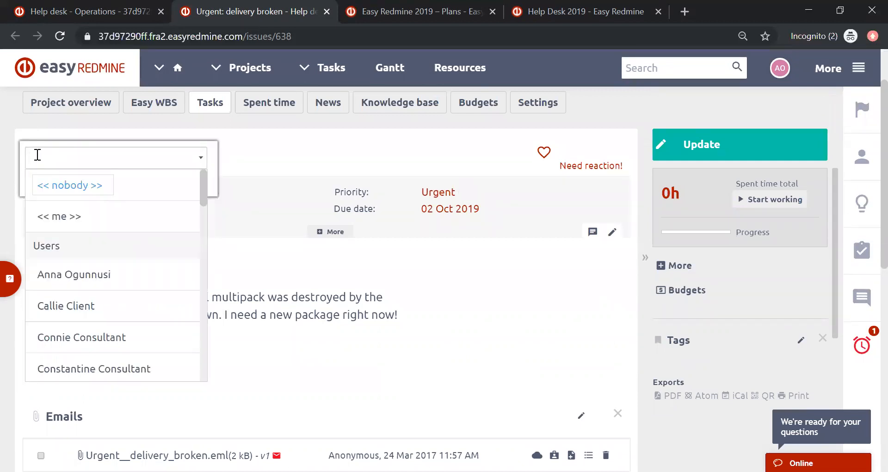
click(51, 218)
click(63, 181)
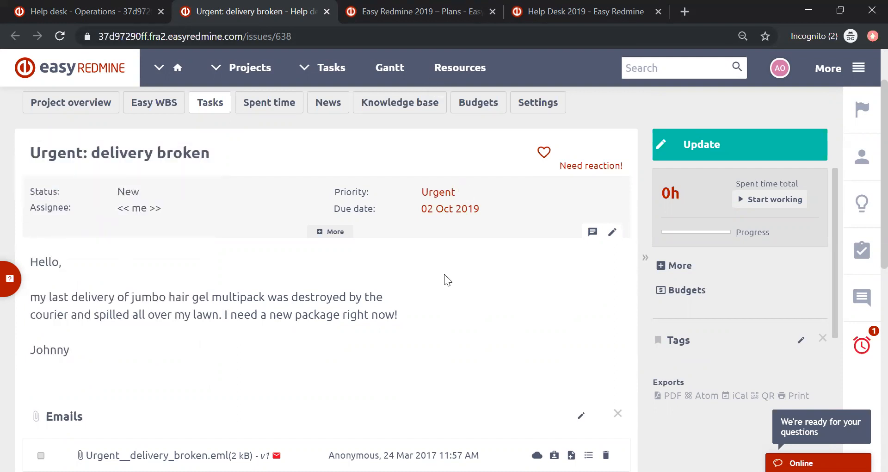
Expand the ticket's additional attributes and examine its customer e-mail field, message text and attached original e-mail
click(326, 232)
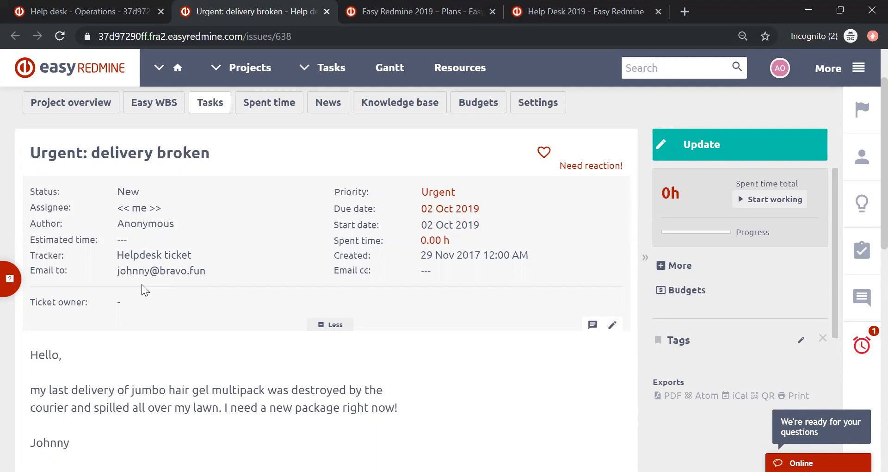
scroll(131, 294, down, 3)
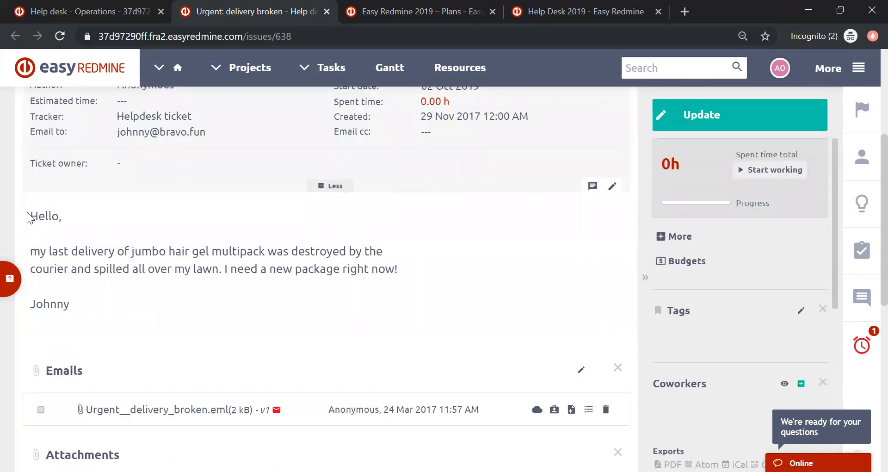
drag(29, 216, 401, 270)
drag(85, 311, 38, 213)
click(90, 311)
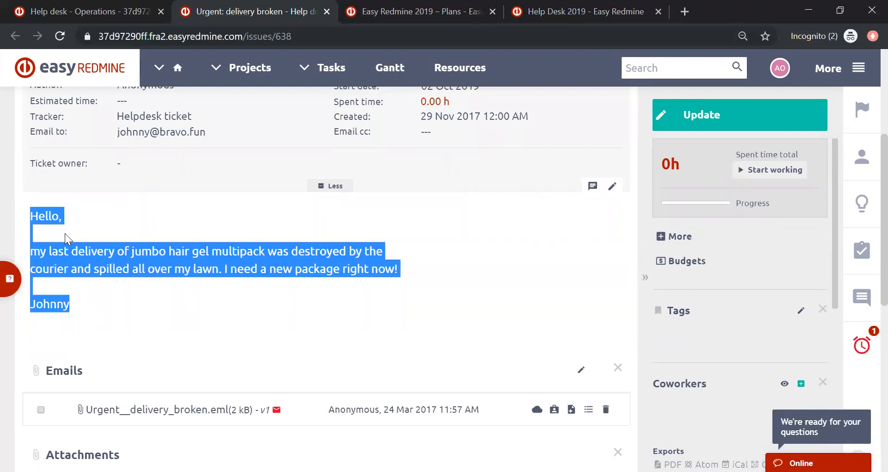
click(29, 214)
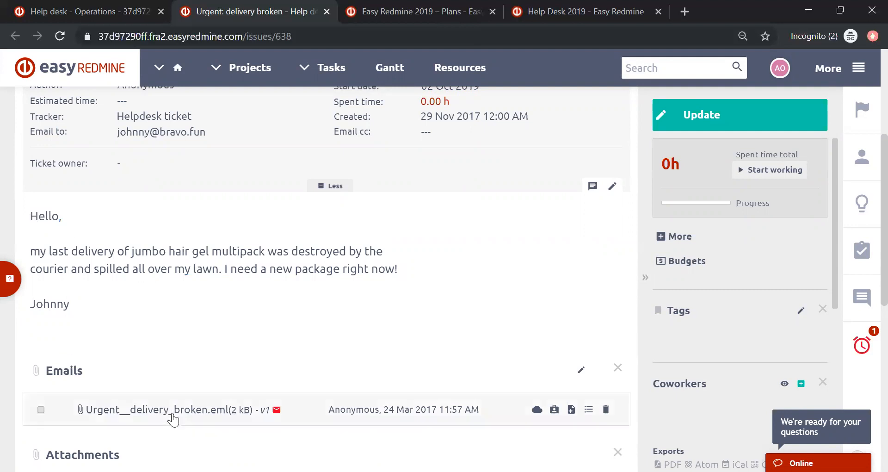
scroll(251, 341, down, 1)
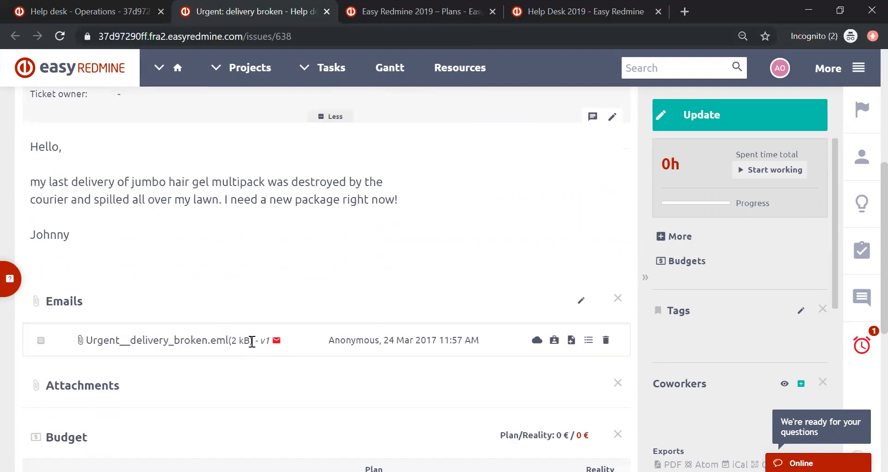
scroll(136, 311, down, 1)
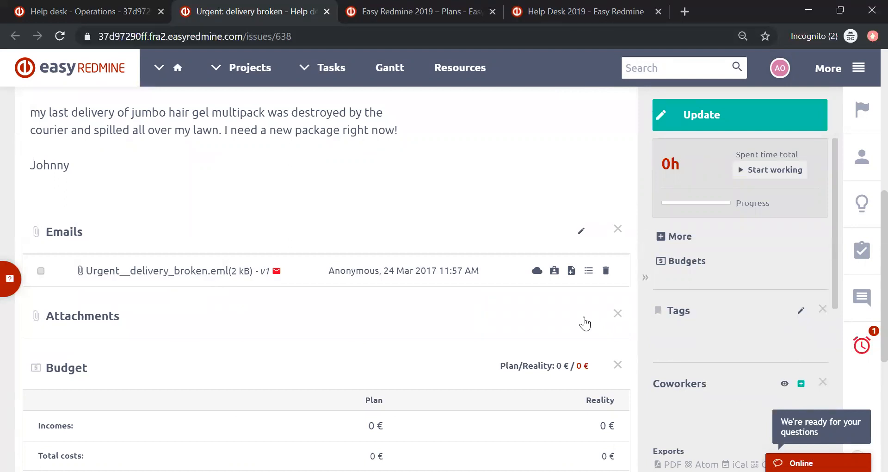
Open the ticket's update form and change the assignee to the first consultant in the user list
click(618, 365)
scroll(420, 287, down, 1)
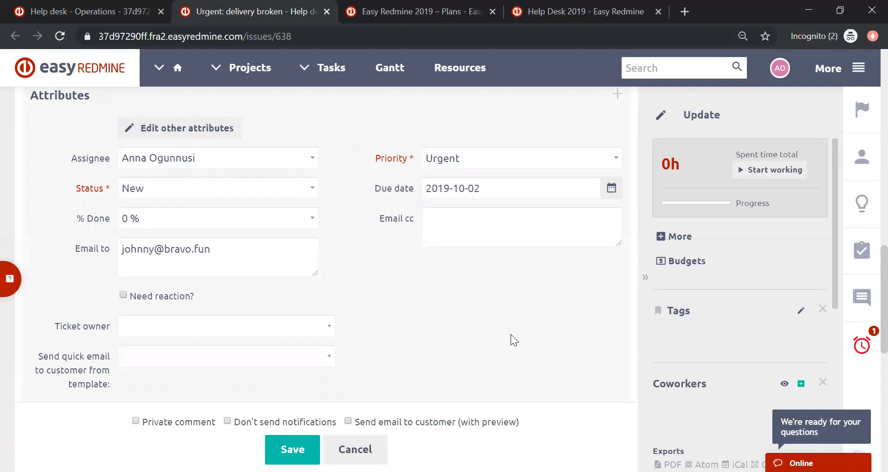
click(201, 158)
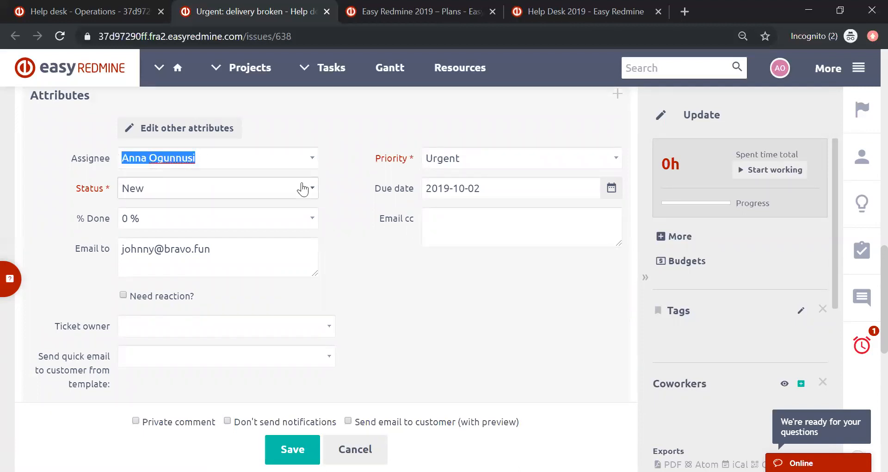
key(BackSpace)
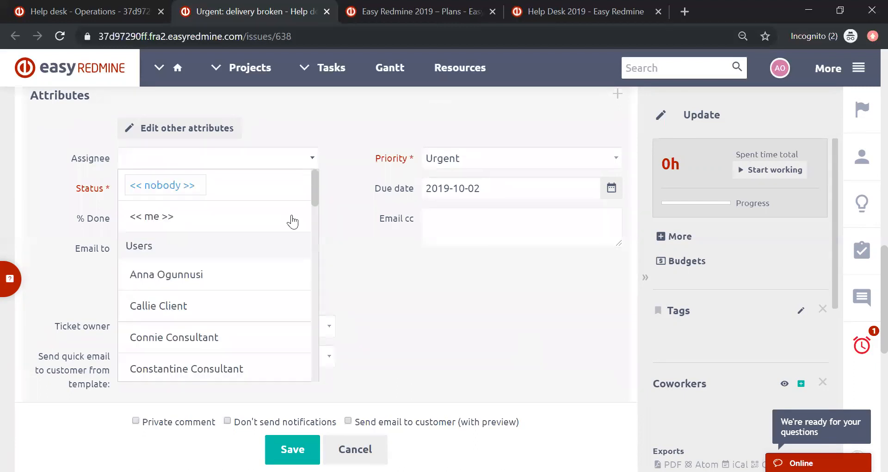
click(222, 343)
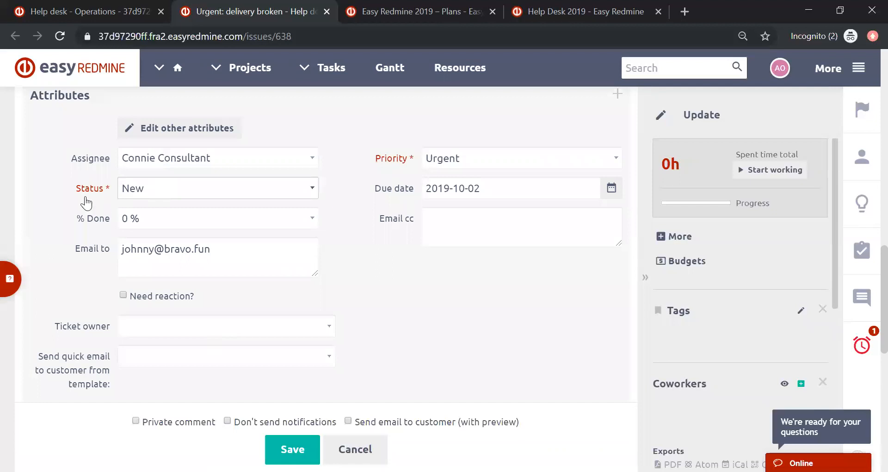
Check the available status options while keeping New, and review the update form and the customer's original message
click(159, 193)
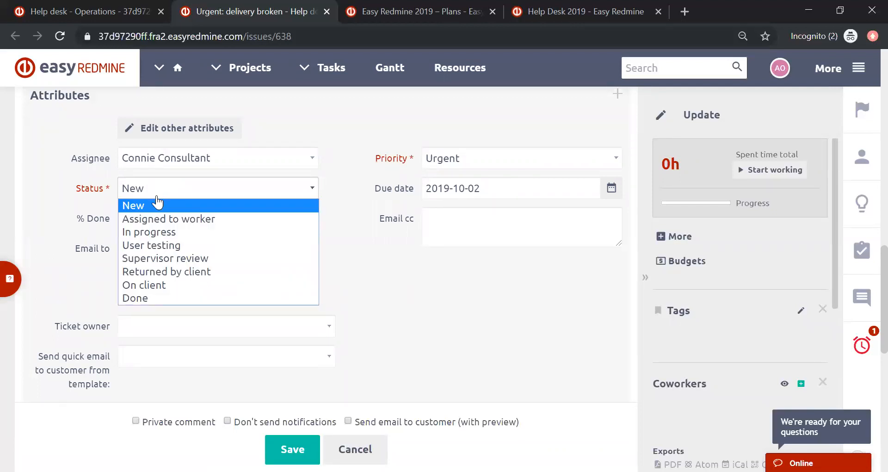
click(147, 205)
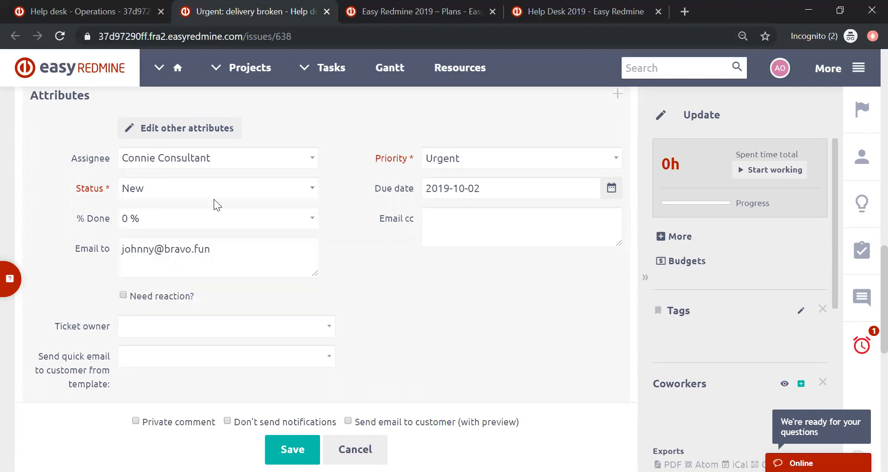
scroll(234, 196, down, 2)
scroll(236, 194, down, 3)
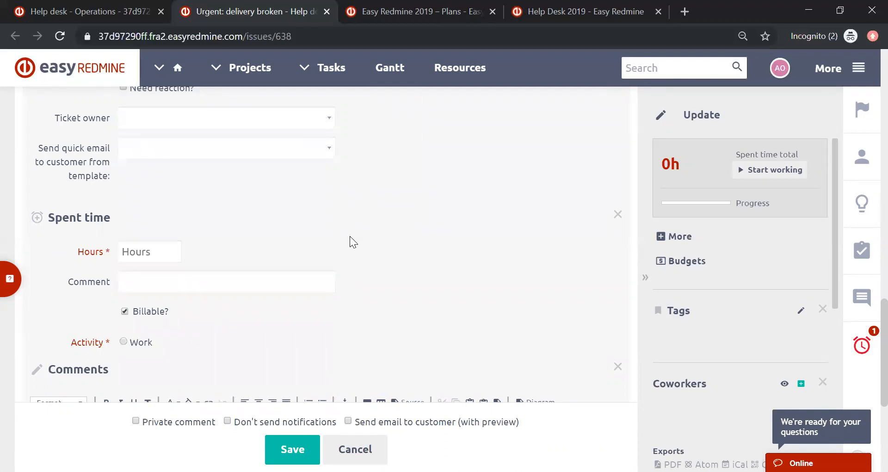
scroll(350, 236, up, 10)
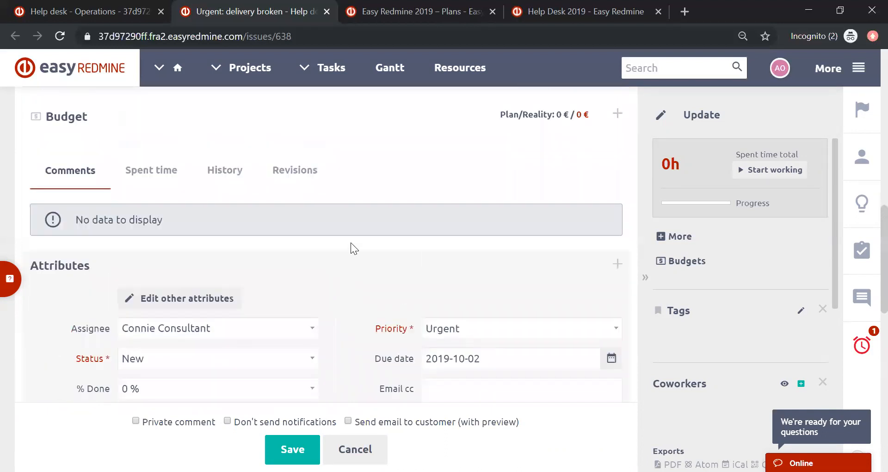
scroll(351, 243, up, 4)
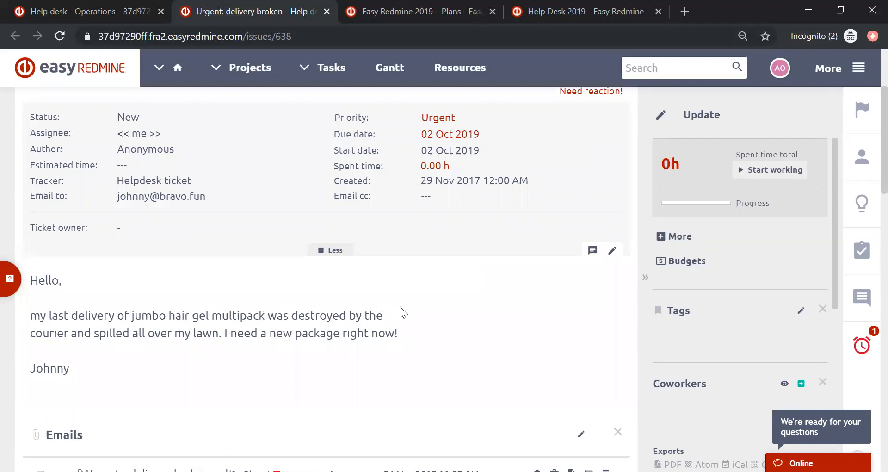
scroll(399, 306, down, 1)
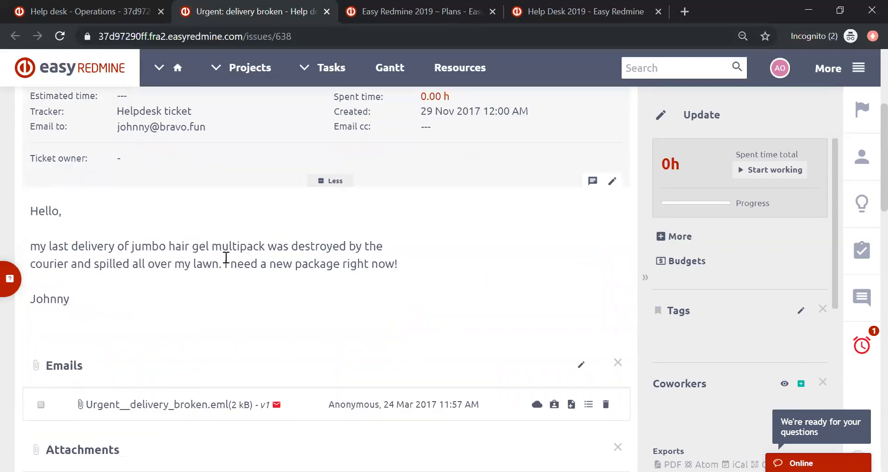
scroll(226, 258, down, 8)
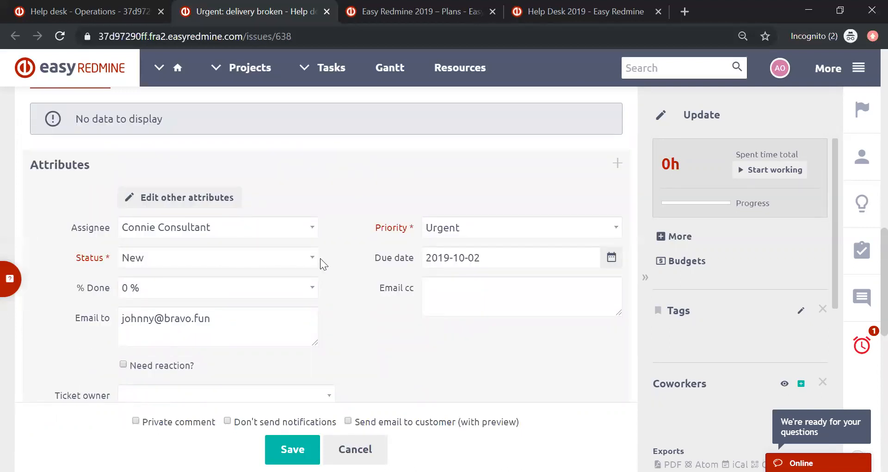
Add the private comment "please have a look into this. thanks. a." and save the ticket update
scroll(335, 267, down, 5)
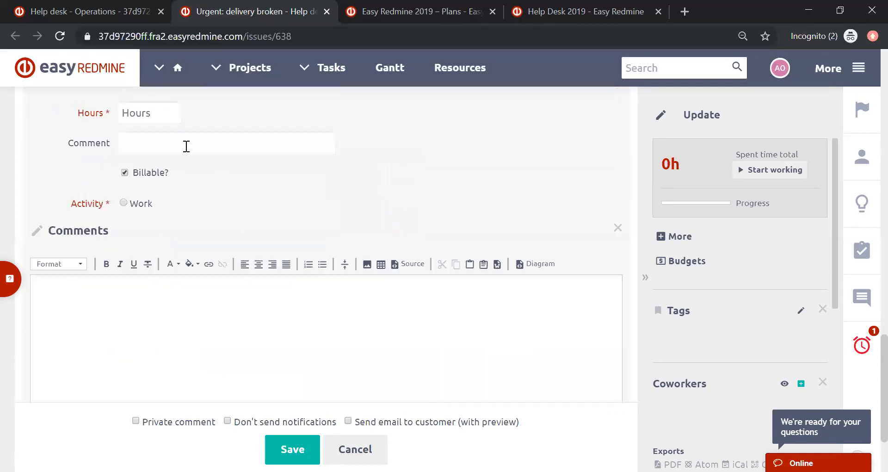
scroll(201, 192, down, 3)
click(174, 205)
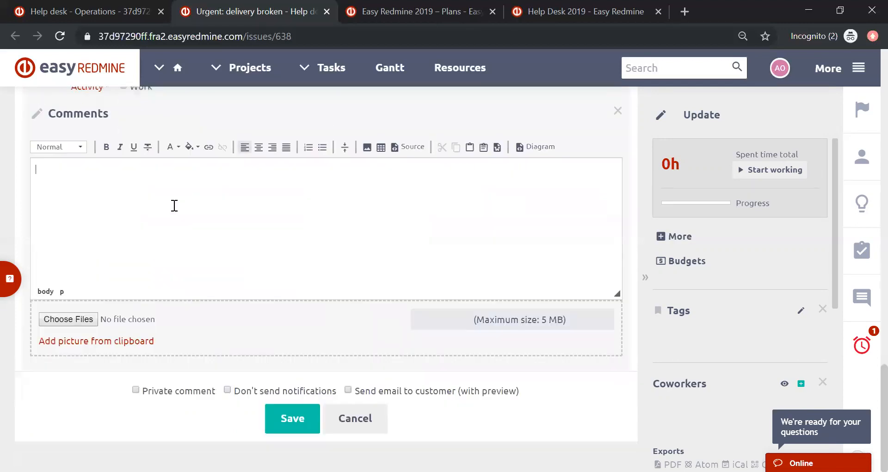
text(please have a look into this. thanks. a.)
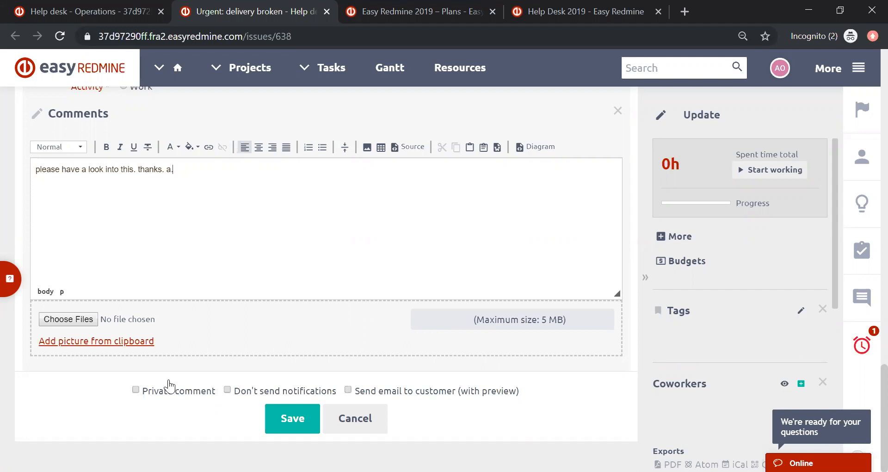
click(136, 390)
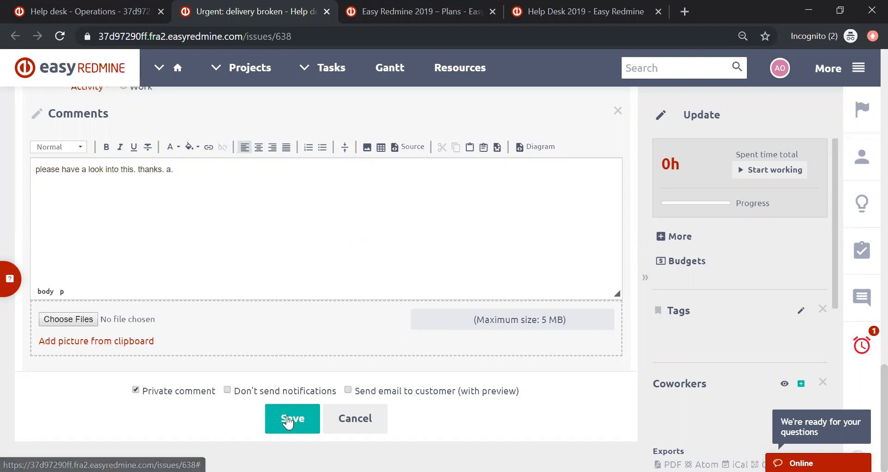
click(294, 421)
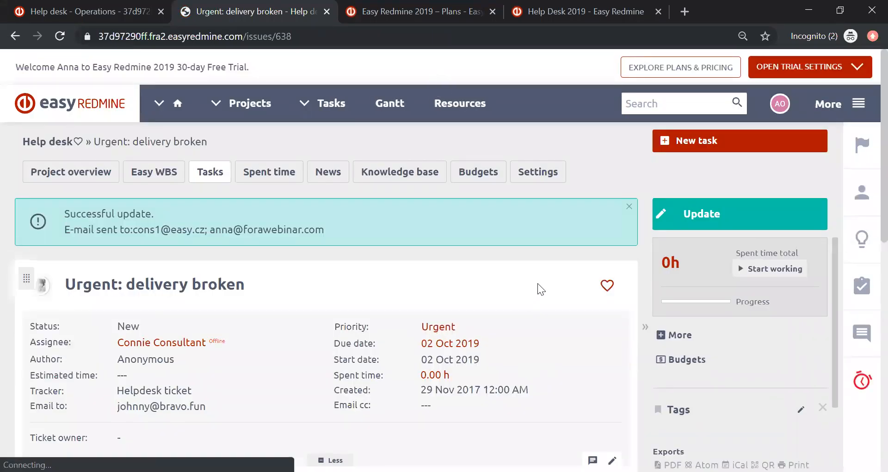
Examine the saved private comment and its author line in the ticket's comments
scroll(250, 320, down, 7)
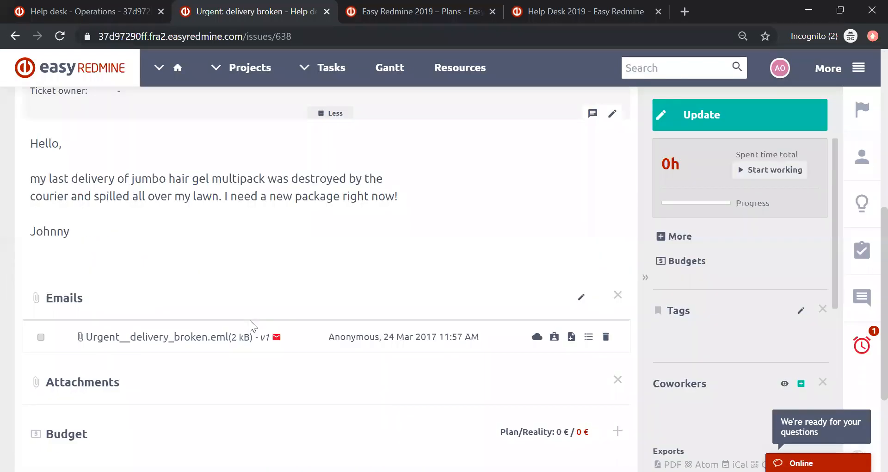
scroll(250, 320, down, 3)
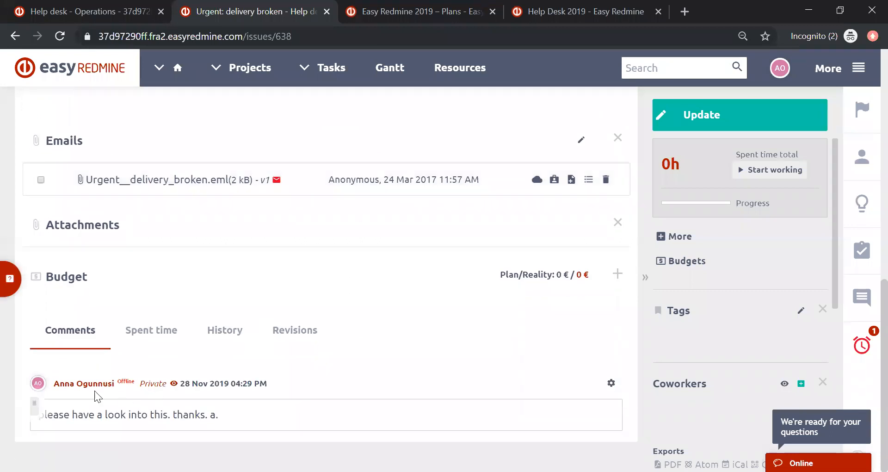
drag(143, 383, 178, 384)
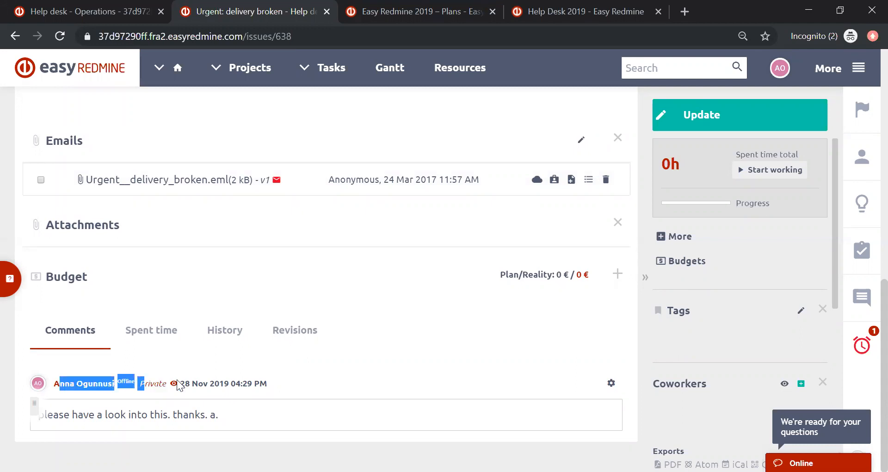
click(375, 385)
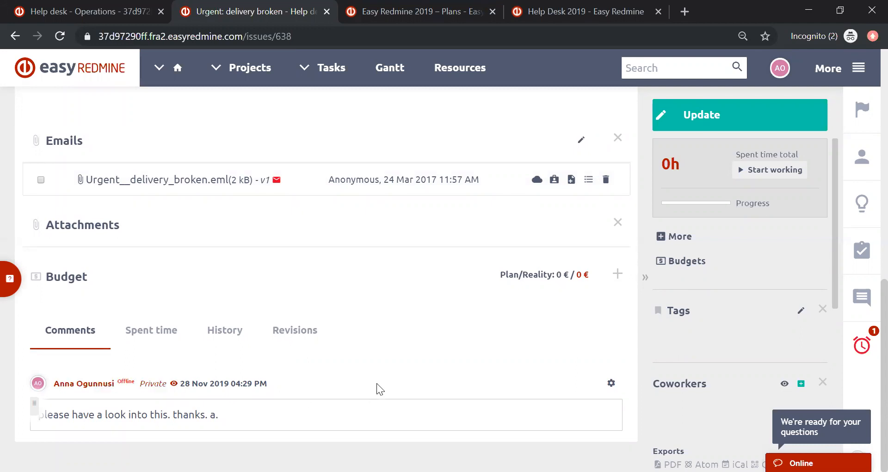
Reopen the ticket's update form, set the assignee to << me >> and open the status options
click(743, 121)
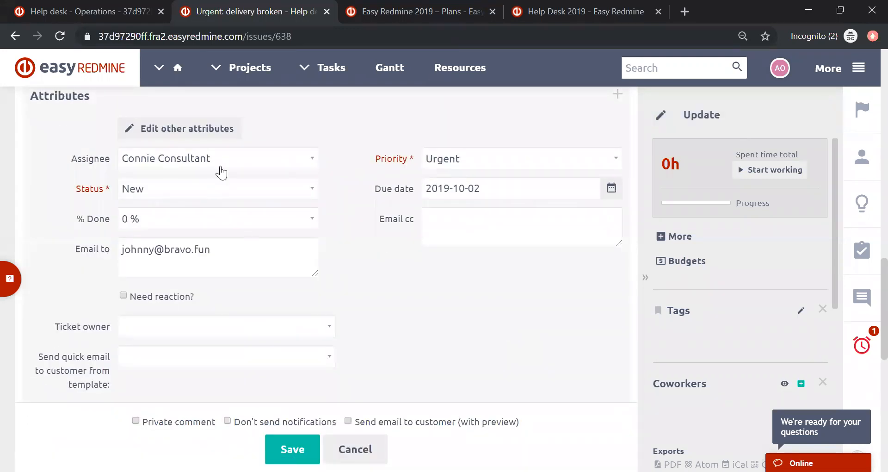
click(275, 157)
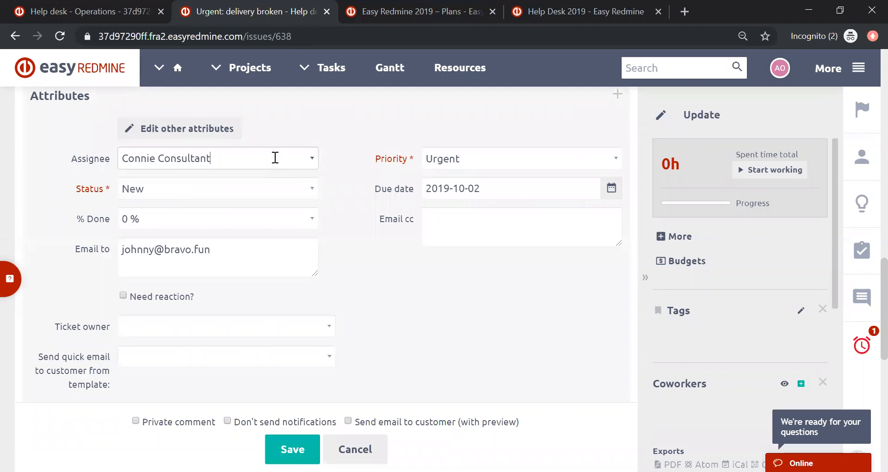
key(ctrl+BackSpace)
key(ctrl+BackSpace)
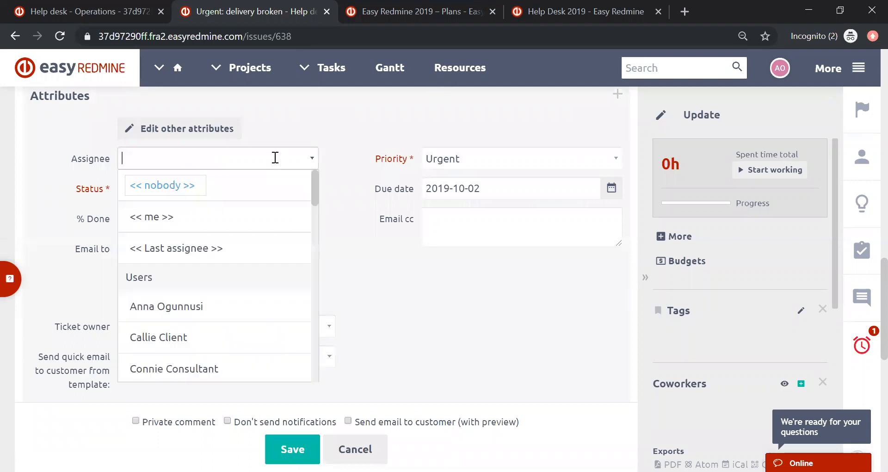
click(232, 218)
click(212, 198)
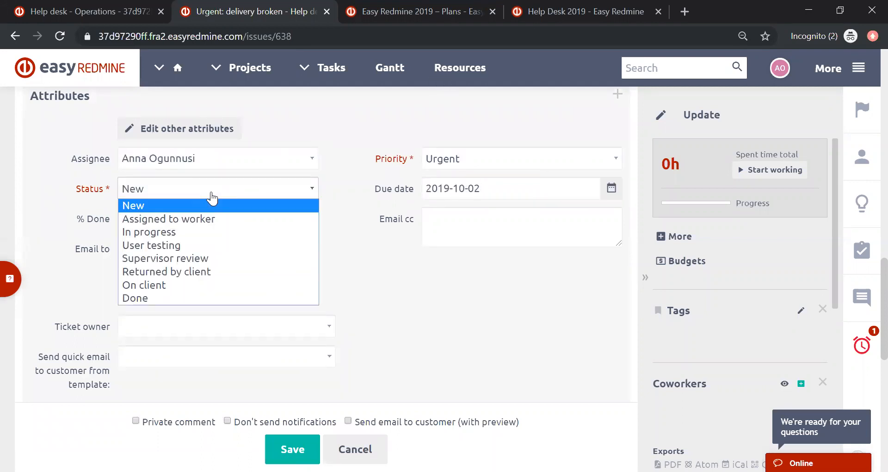
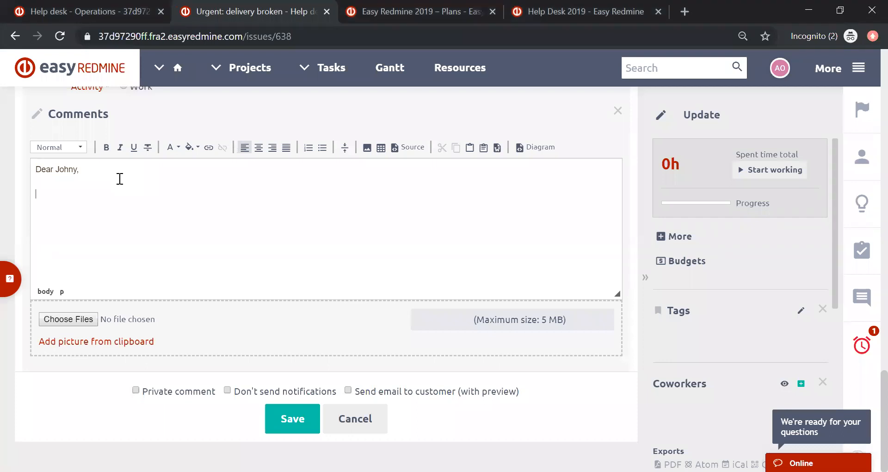
Complete the reply comment with "...." below the greeting and save it with Send email to customer (with preview) enabled
text(..)
text(.)
click(348, 391)
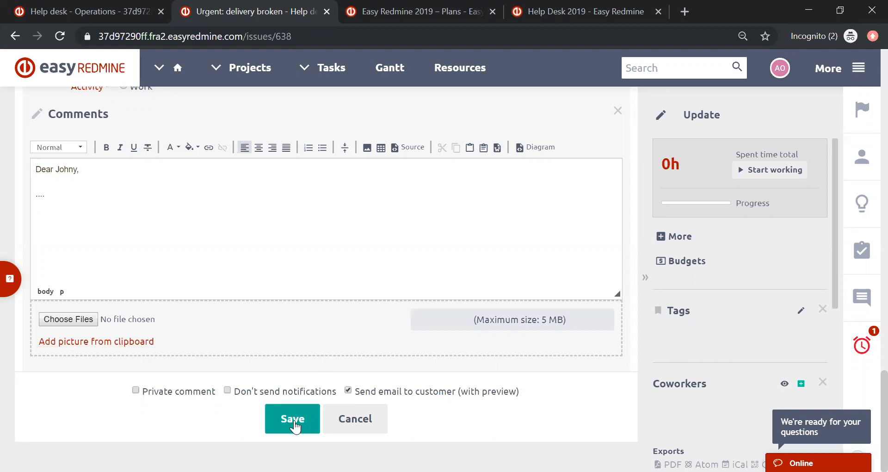
click(295, 424)
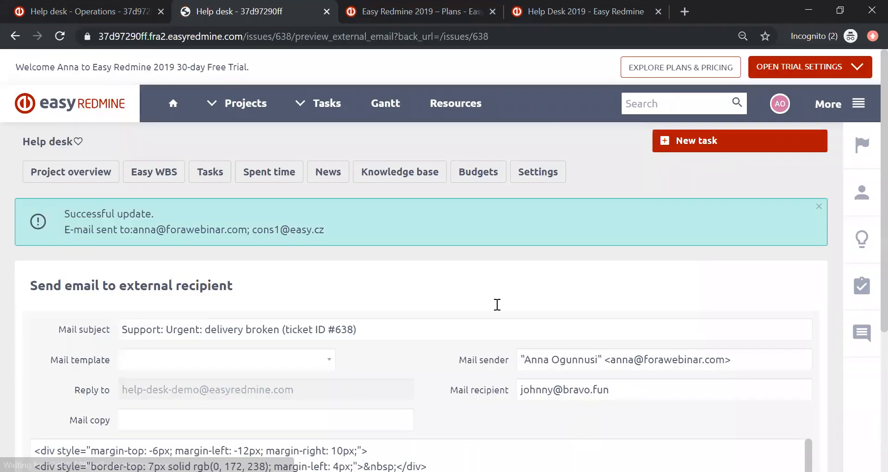
Examine the external e-mail preview: subject, mail template, sender, recipient, message body and attachment options
scroll(455, 284, down, 3)
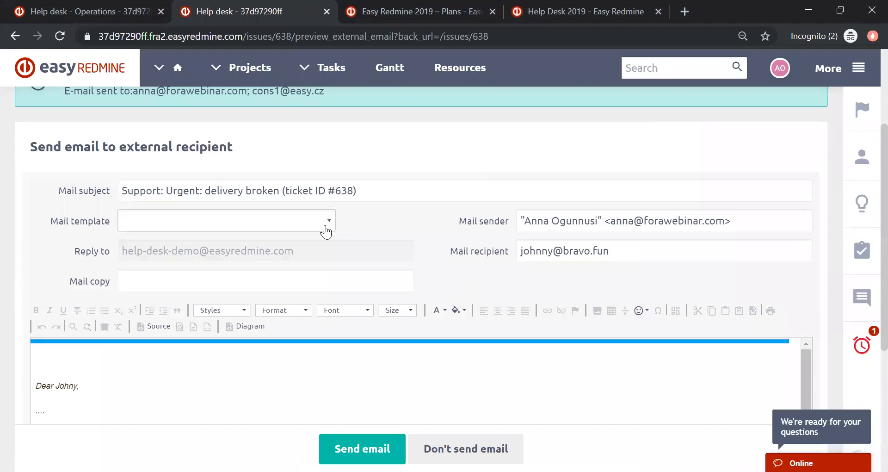
click(326, 227)
click(326, 230)
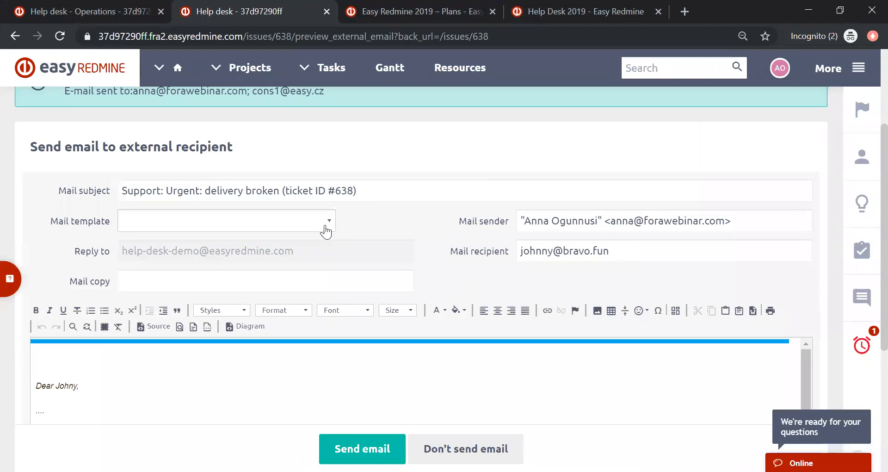
scroll(375, 219, down, 3)
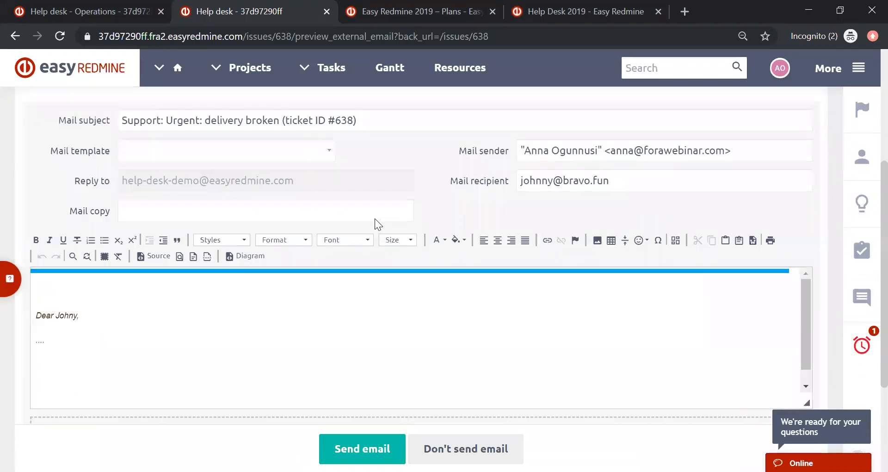
click(129, 144)
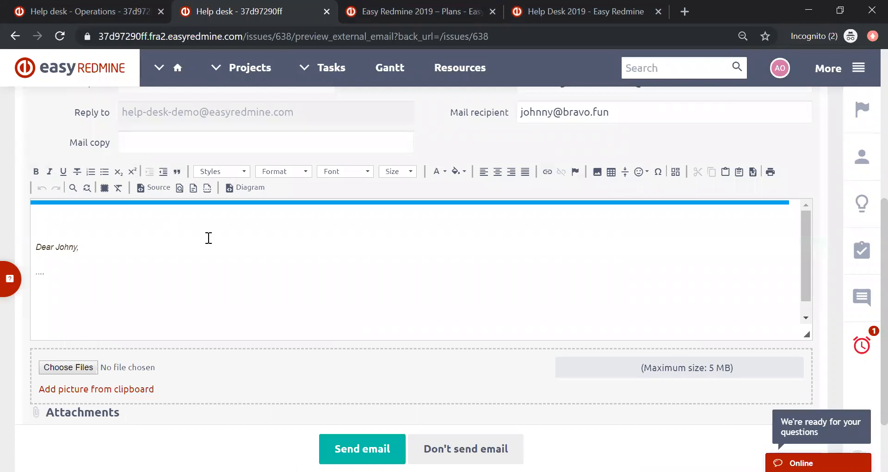
scroll(209, 258, up, 1)
scroll(209, 258, up, 5)
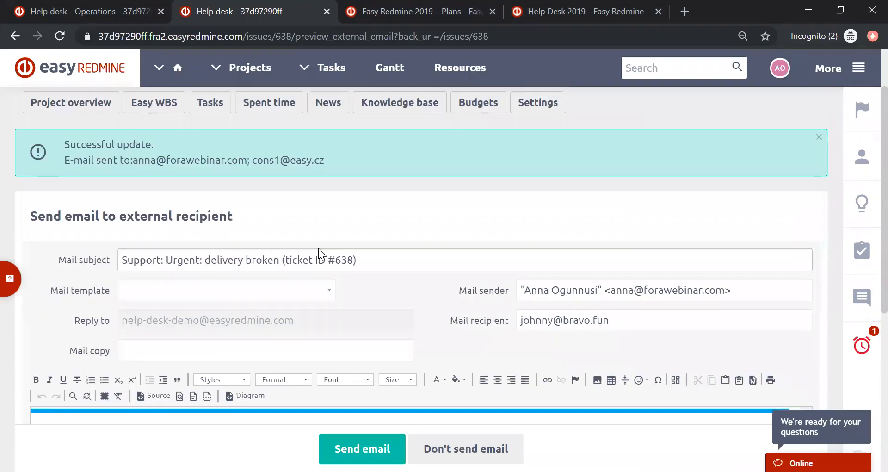
scroll(332, 246, down, 5)
click(803, 279)
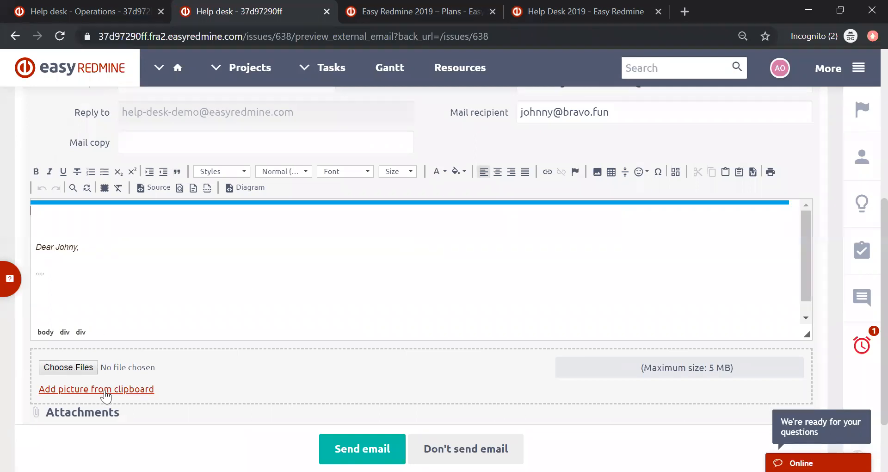
scroll(484, 309, down, 1)
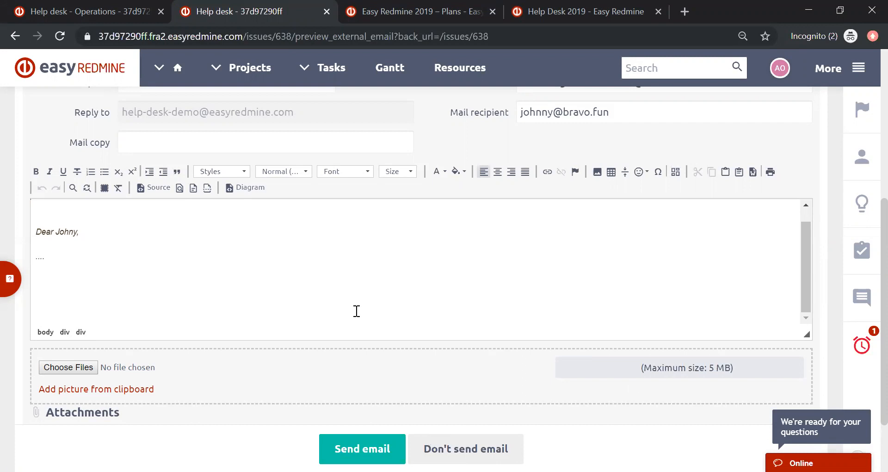
scroll(273, 159, up, 5)
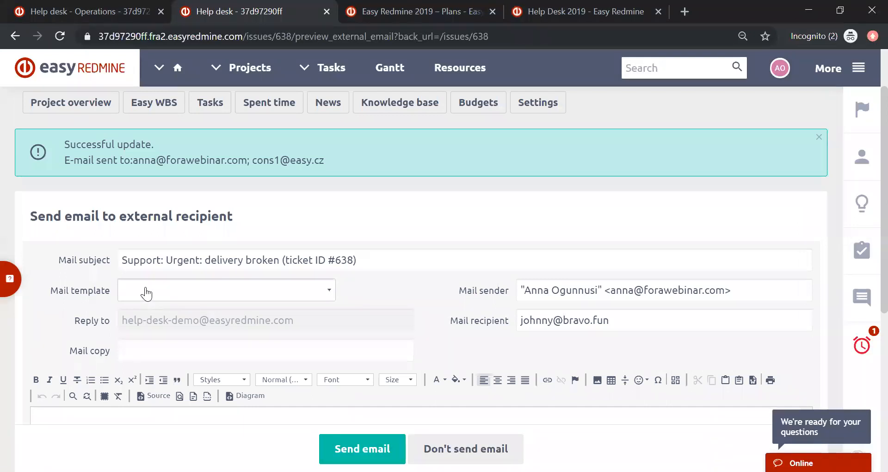
Go to the Help desk e-mail templates and open the "Standard reply" template for editing
click(863, 71)
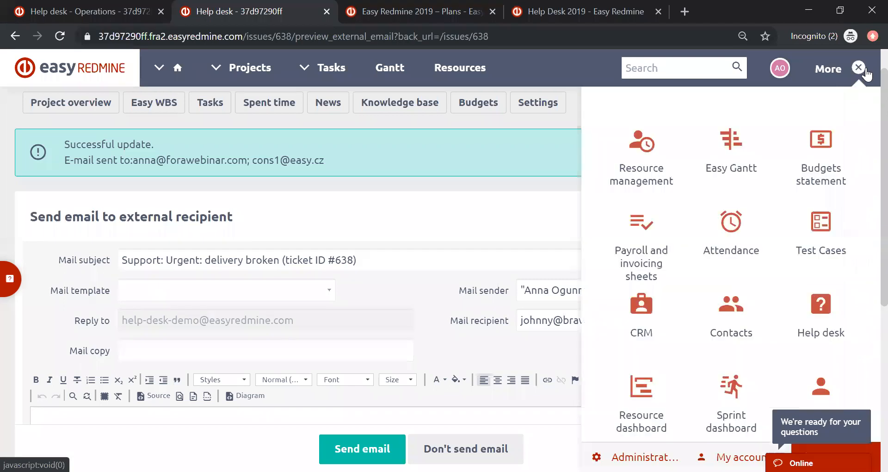
click(825, 335)
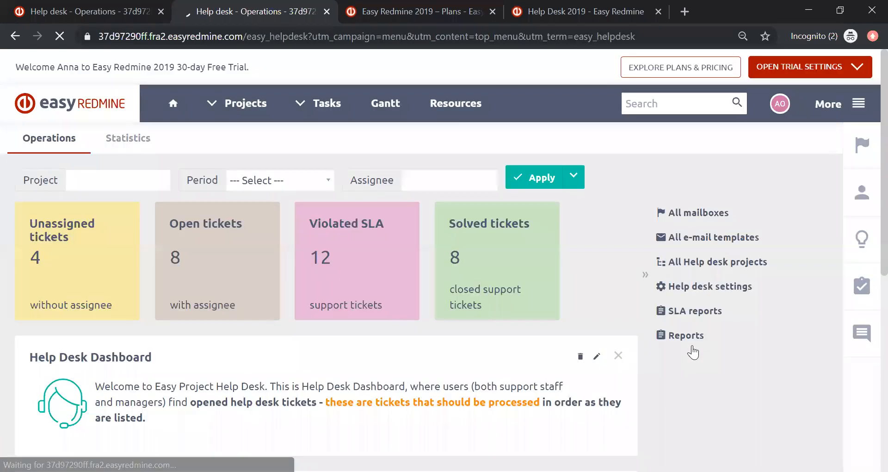
click(735, 247)
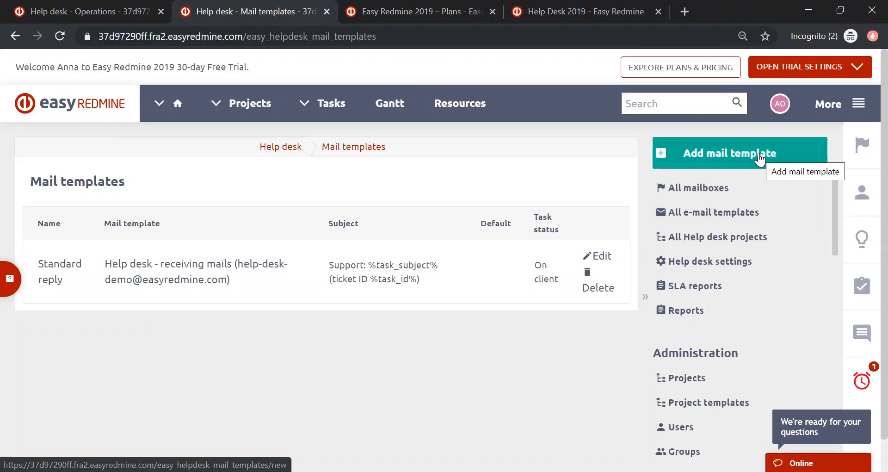
click(201, 279)
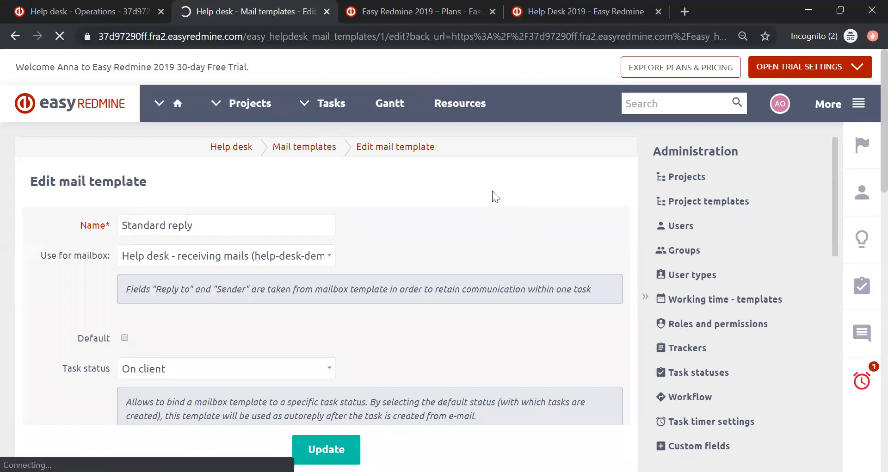
Examine the "Standard reply" template's mailbox, default, task status and subject settings
scroll(492, 190, down, 3)
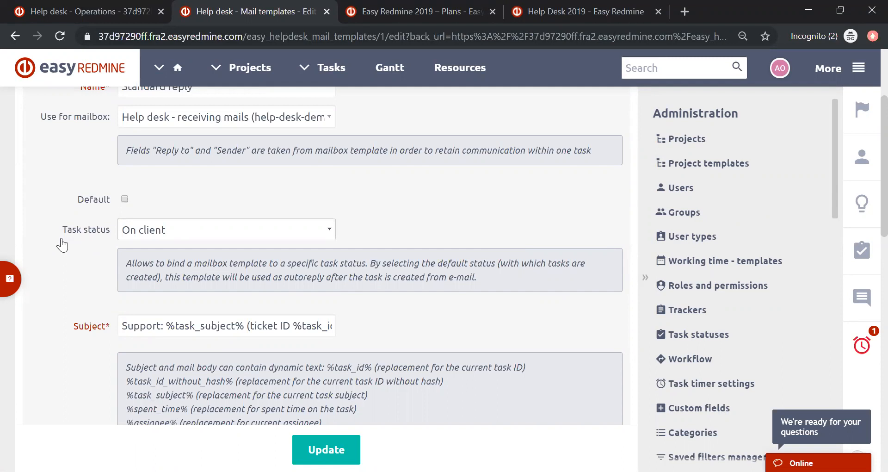
scroll(62, 244, up, 3)
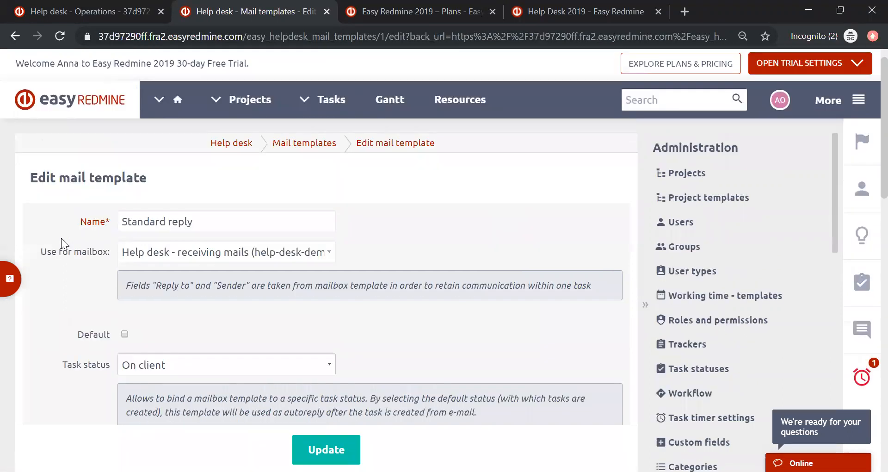
click(328, 259)
click(328, 259)
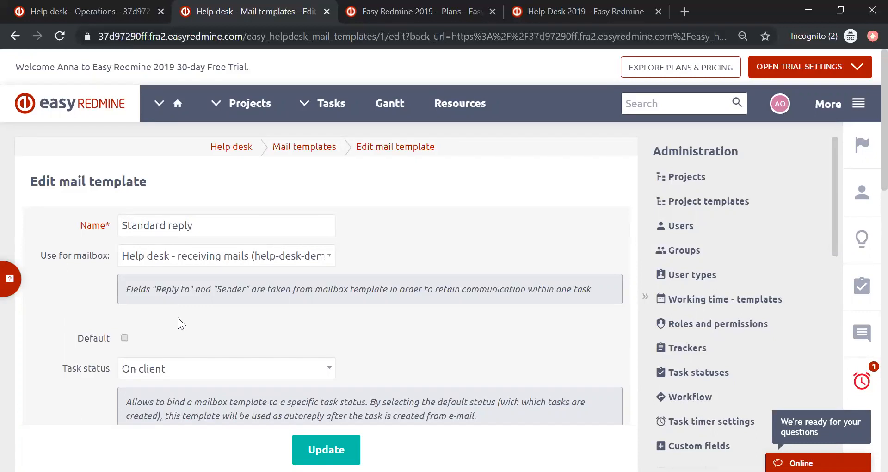
scroll(459, 215, down, 3)
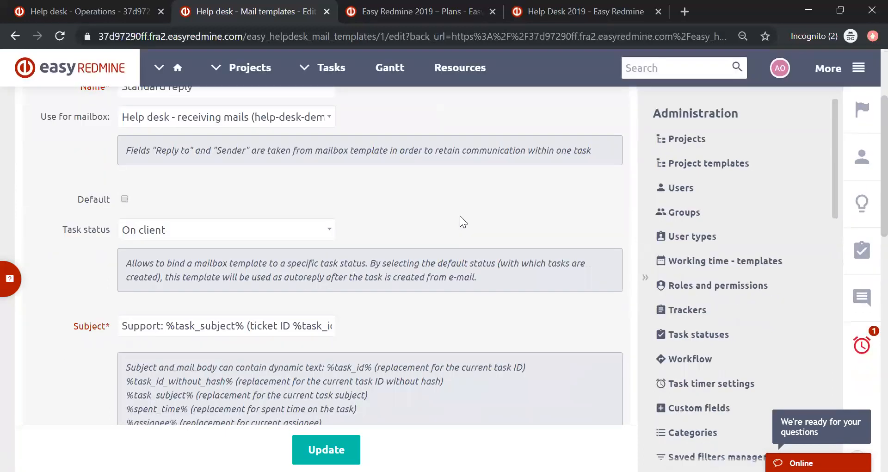
scroll(460, 216, down, 2)
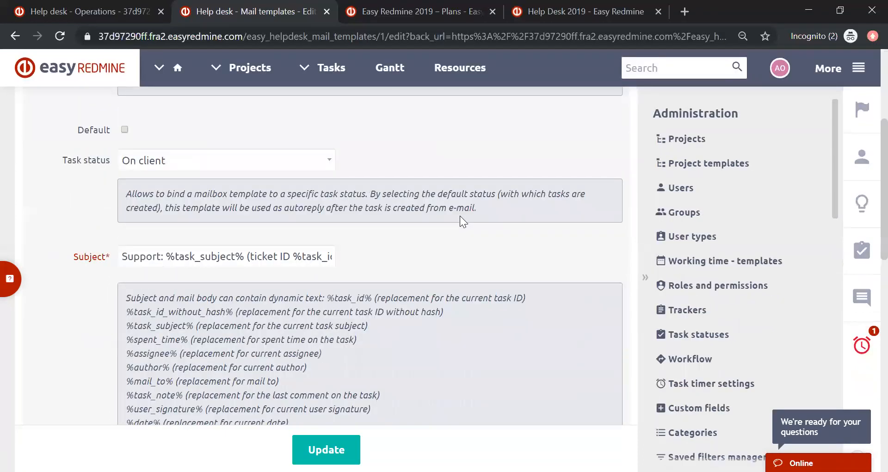
scroll(442, 213, down, 2)
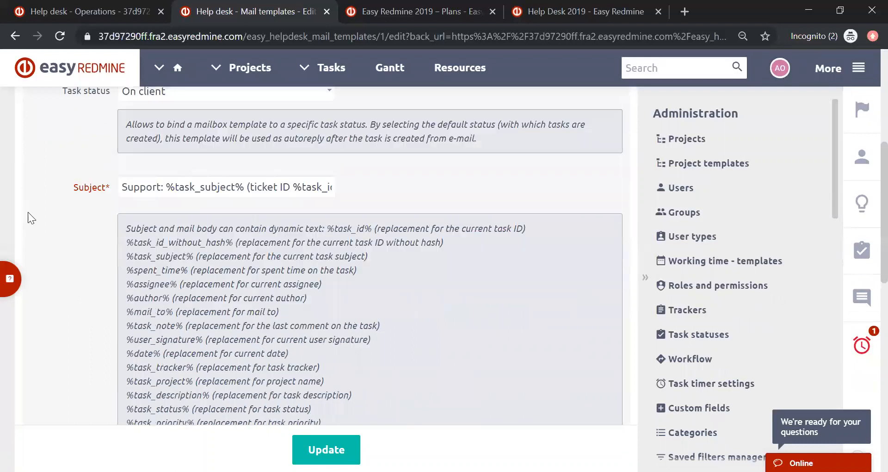
Examine the dynamic text placeholders, including %task_description%, and the template's HTML mail body
scroll(109, 201, down, 6)
scroll(109, 200, down, 2)
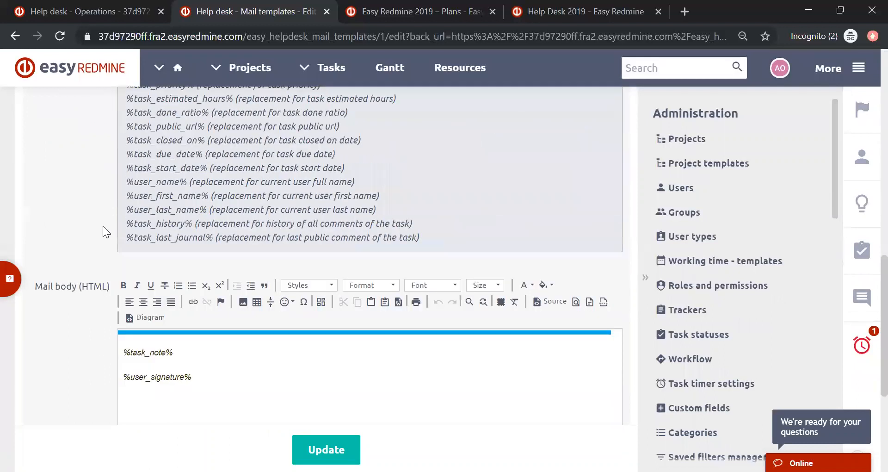
scroll(389, 244, up, 10)
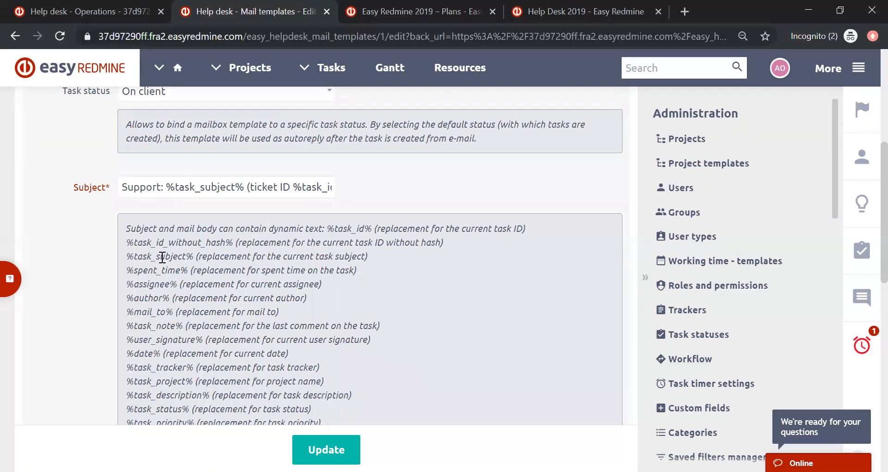
scroll(162, 257, down, 3)
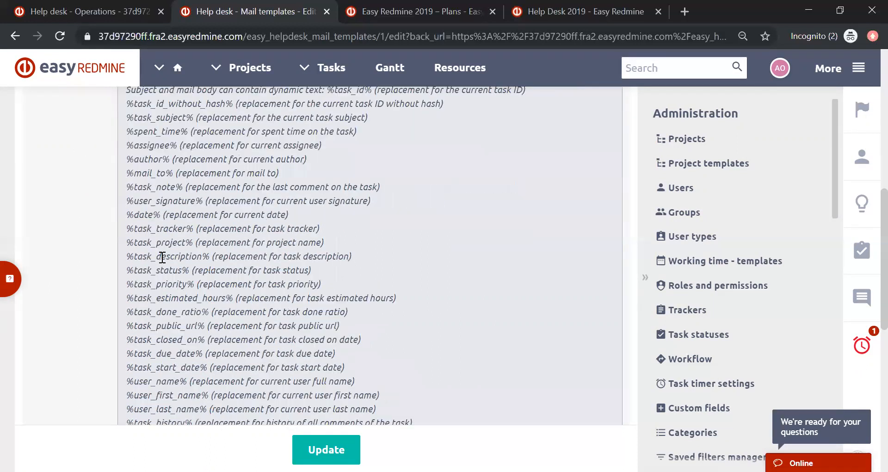
drag(127, 257, 210, 258)
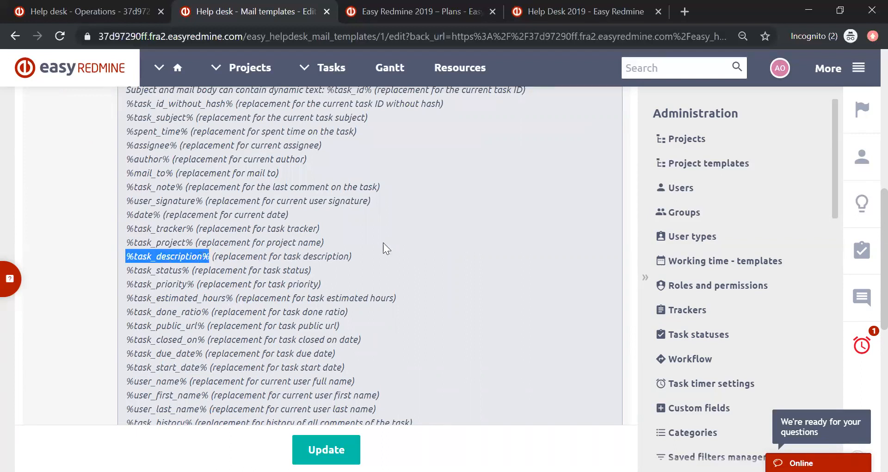
scroll(385, 249, down, 7)
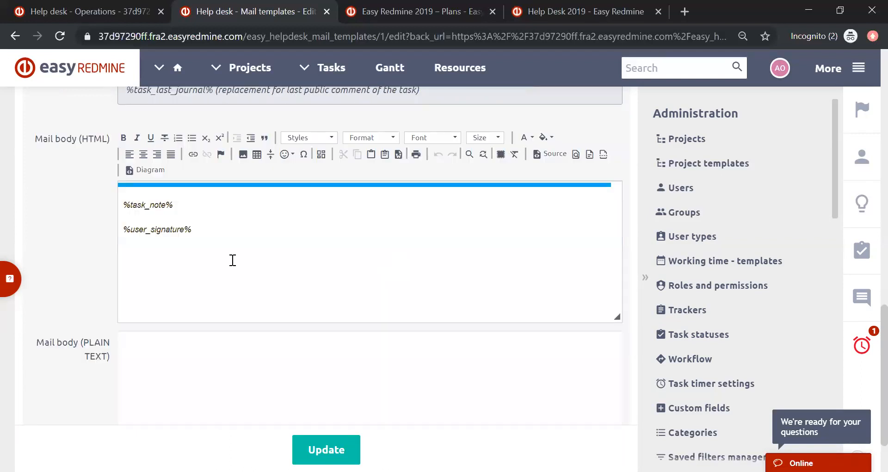
scroll(233, 263, up, 7)
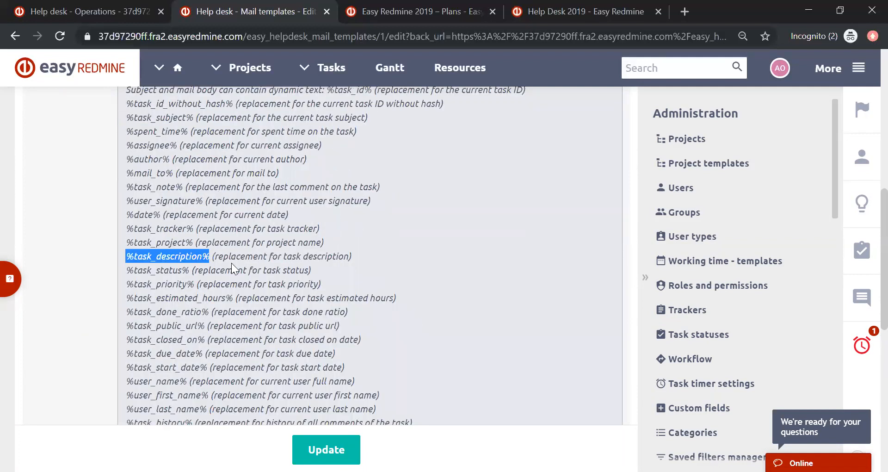
Replace the %task_note% and %user_signature% placeholders in the HTML mail body with "Hello"
scroll(232, 263, down, 7)
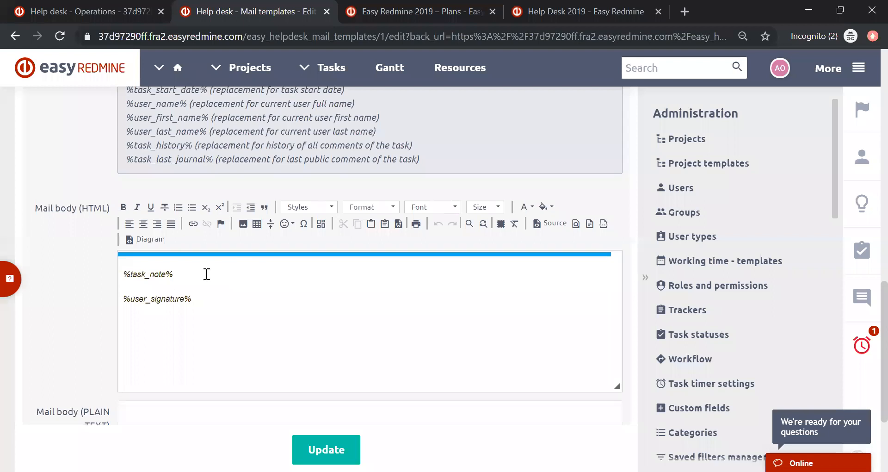
click(135, 274)
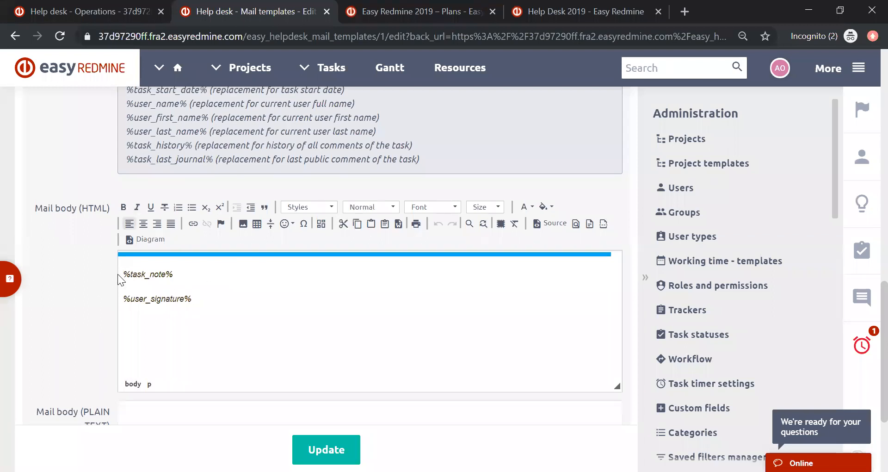
drag(210, 308, 103, 273)
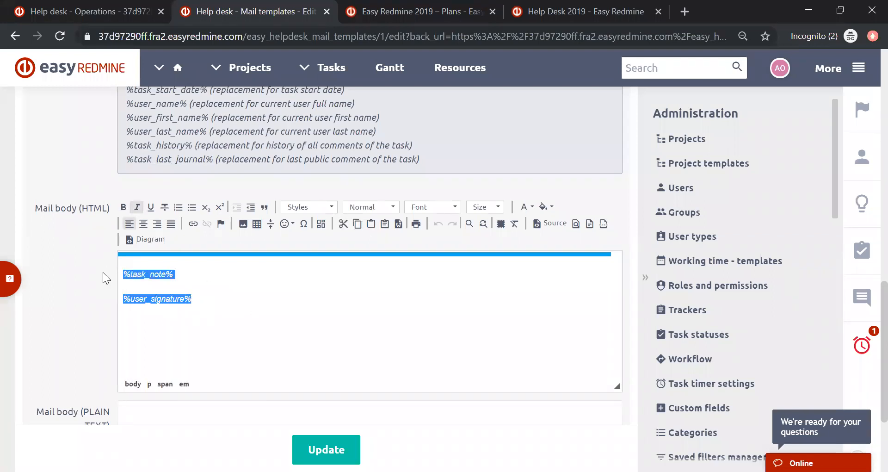
text(Hello)
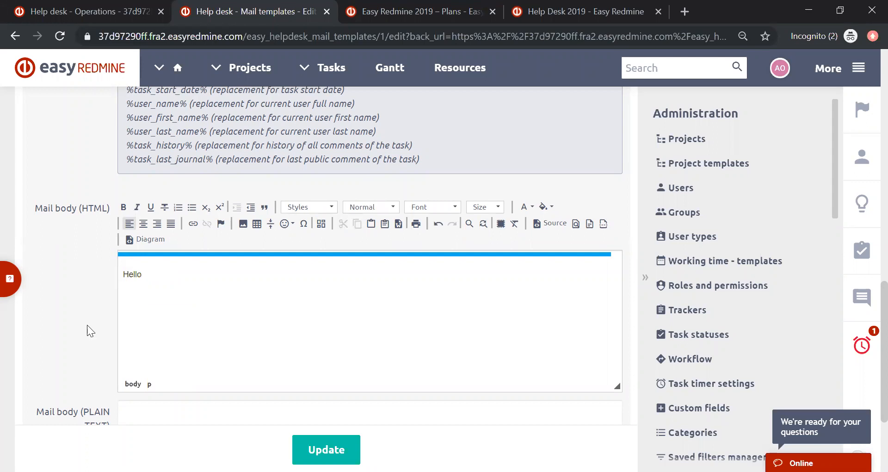
Copy the %user_first_name% placeholder from the dynamic text list and insert it after "Hello" in the HTML mail body
scroll(106, 338, up, 6)
scroll(125, 346, up, 3)
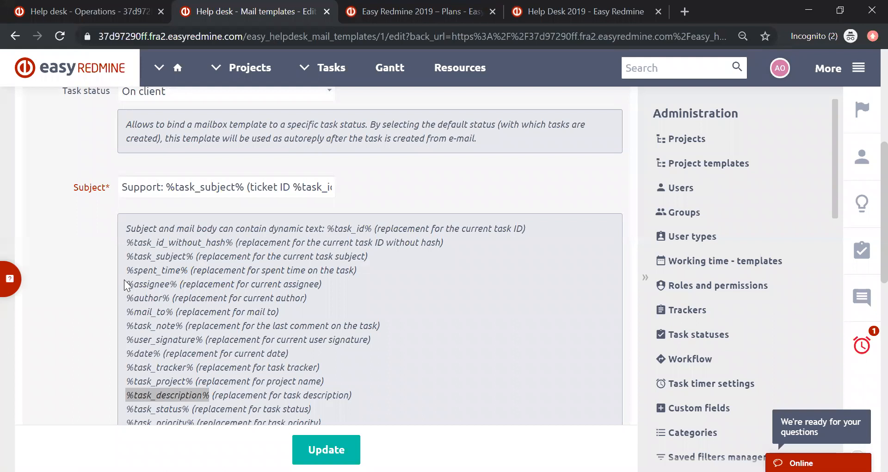
scroll(124, 280, down, 5)
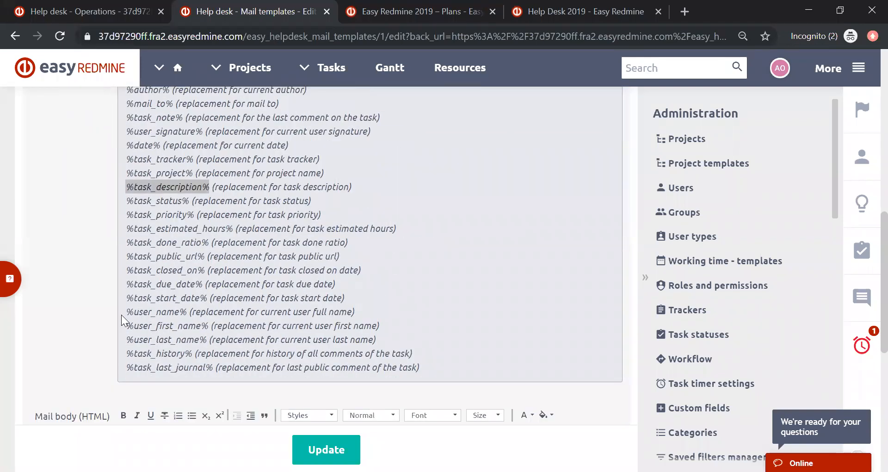
drag(125, 311, 206, 325)
key(ctrl+c)
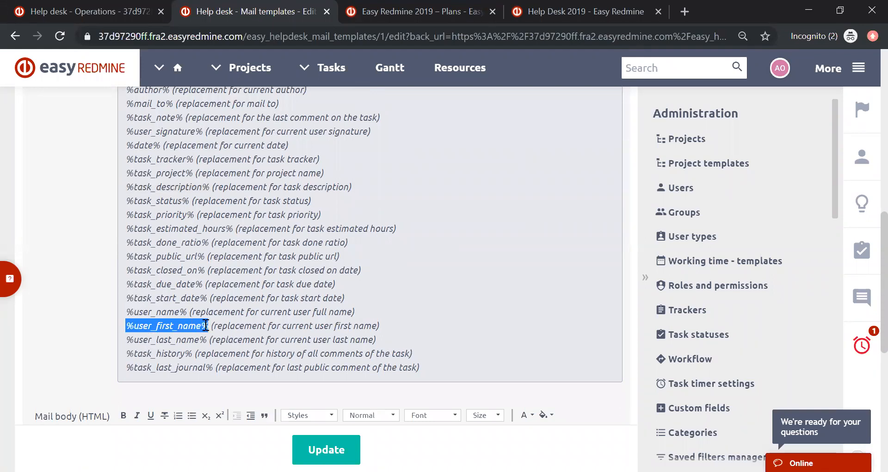
scroll(317, 303, down, 6)
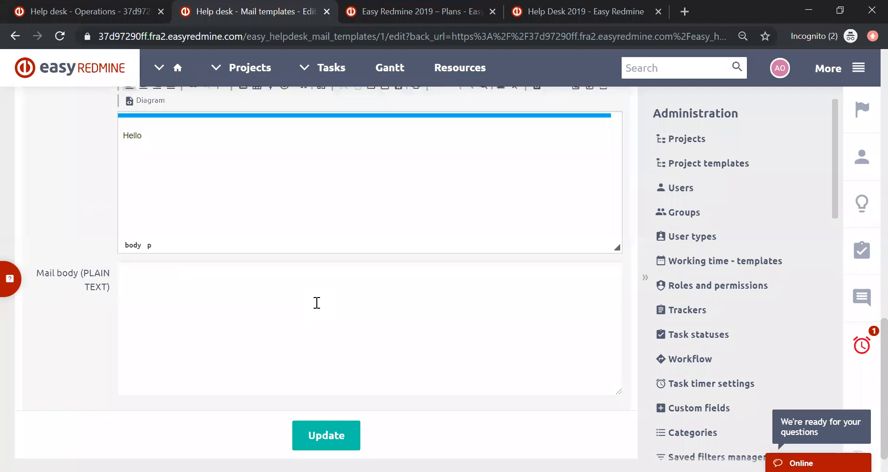
click(164, 139)
key(ctrl+v)
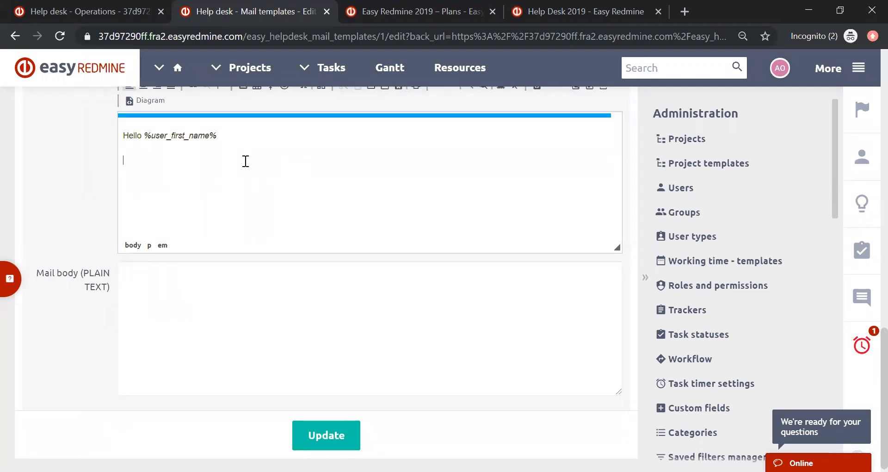
Add the line "we would like to let you know about the updates on ticket number" below the greeting
text(we would like to let you kn)
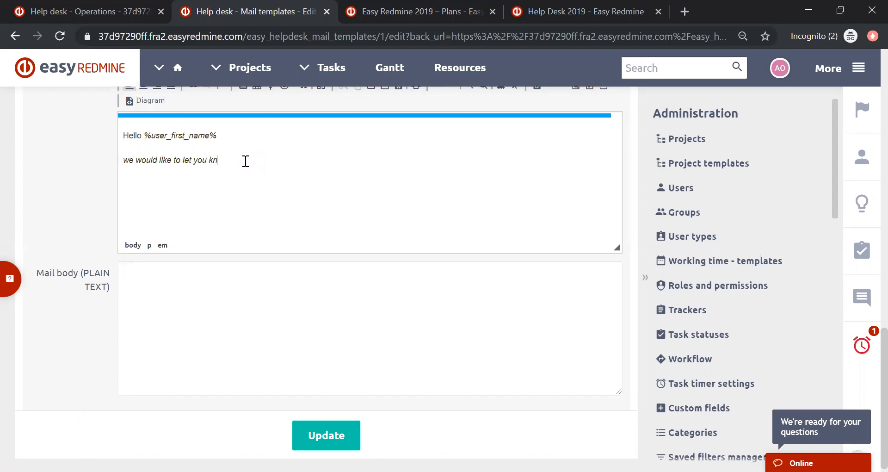
text(ow about the updates on ticket n)
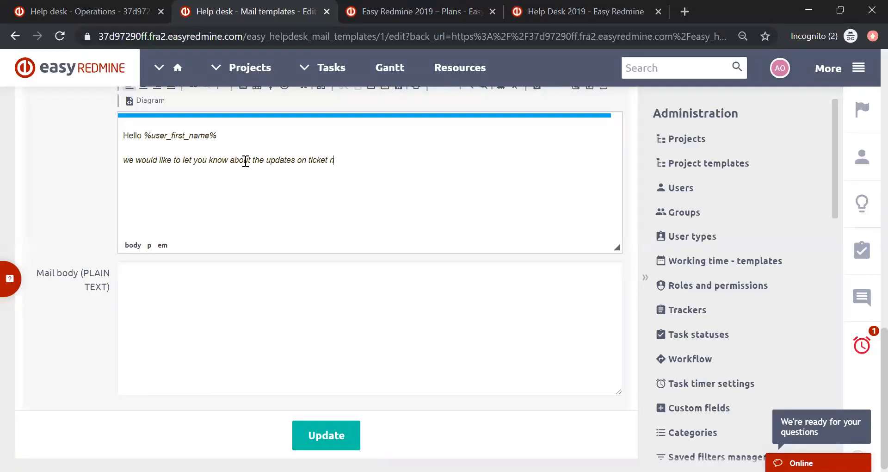
text(umber)
Copy the %task_id_without_hash% placeholder and insert it after "ticket number" in the HTML mail body
scroll(373, 208, up, 6)
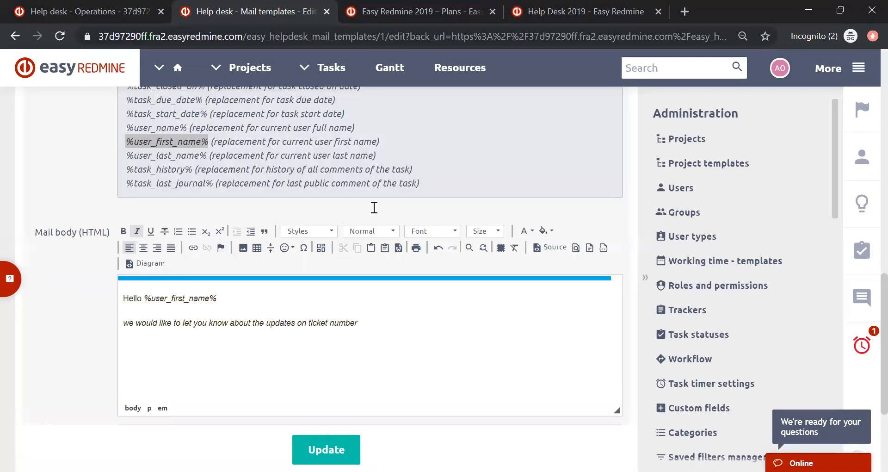
scroll(174, 280, up, 3)
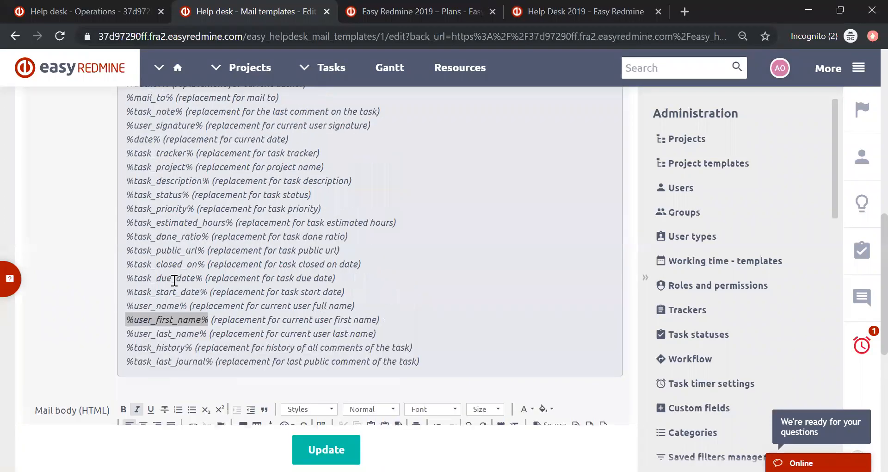
scroll(175, 279, up, 2)
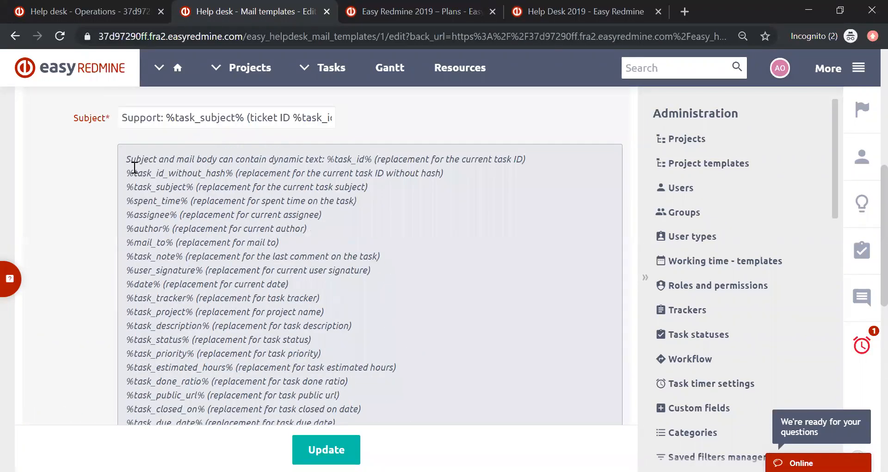
drag(126, 173, 234, 171)
key(ctrl+c)
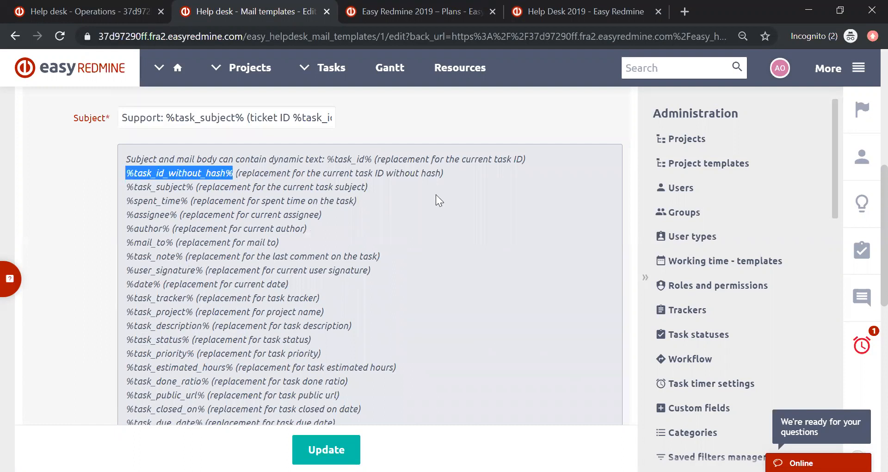
scroll(436, 200, down, 10)
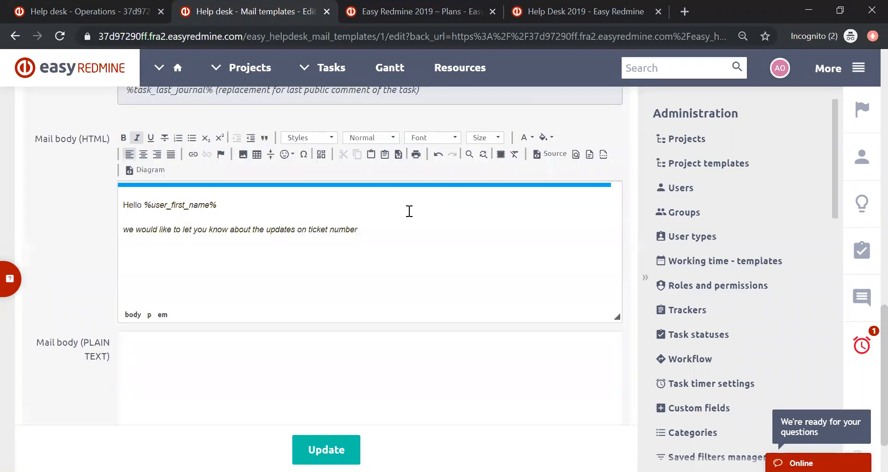
key(ctrl+v)
Extend the sentence with "with the ticket subject" followed by the copied %task_subject% placeholder
text(with the ticket subject)
scroll(429, 269, up, 5)
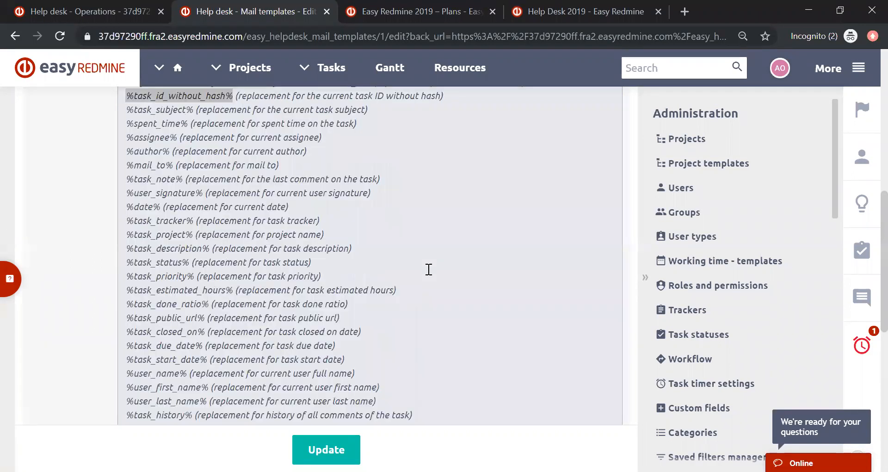
scroll(429, 269, up, 3)
scroll(427, 269, down, 2)
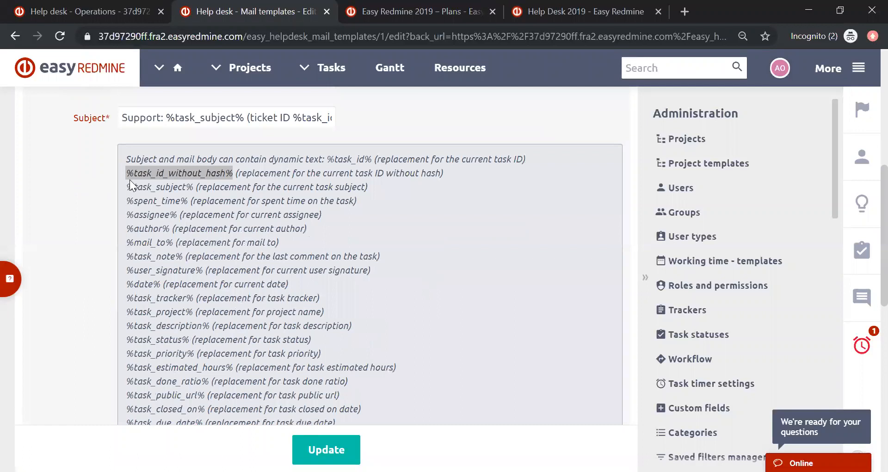
drag(127, 186, 191, 187)
key(ctrl+c)
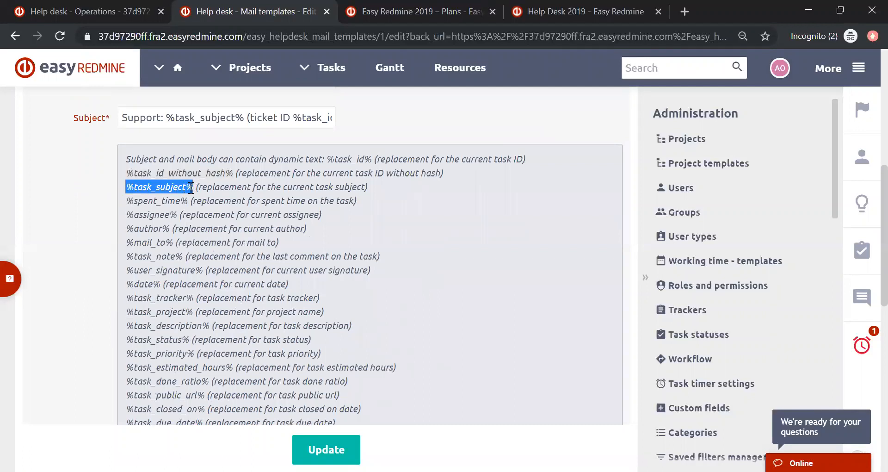
scroll(483, 212, down, 8)
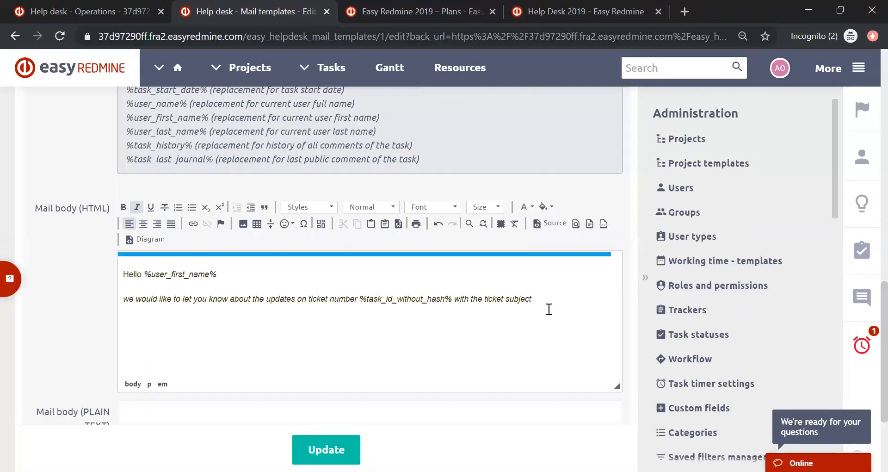
click(551, 299)
key(ctrl+v)
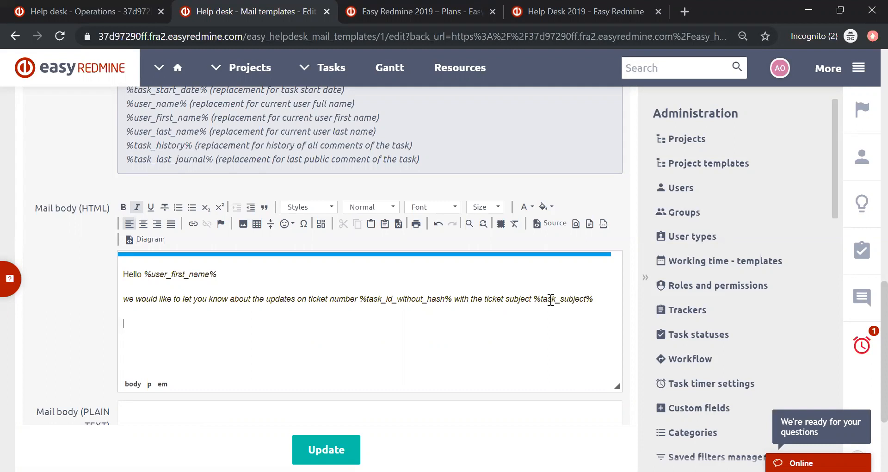
Copy the %user_signature% placeholder from the dynamic text list and insert it below the ticket update sentence in the HTML mail body
scroll(551, 300, up, 5)
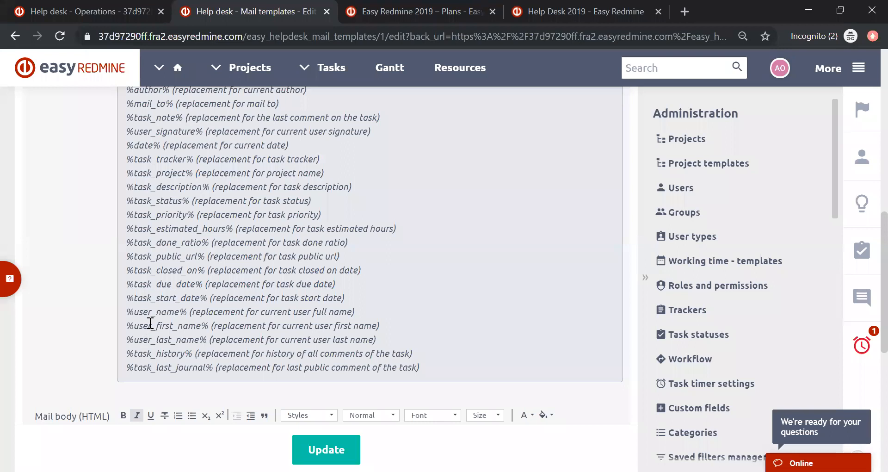
scroll(173, 329, up, 3)
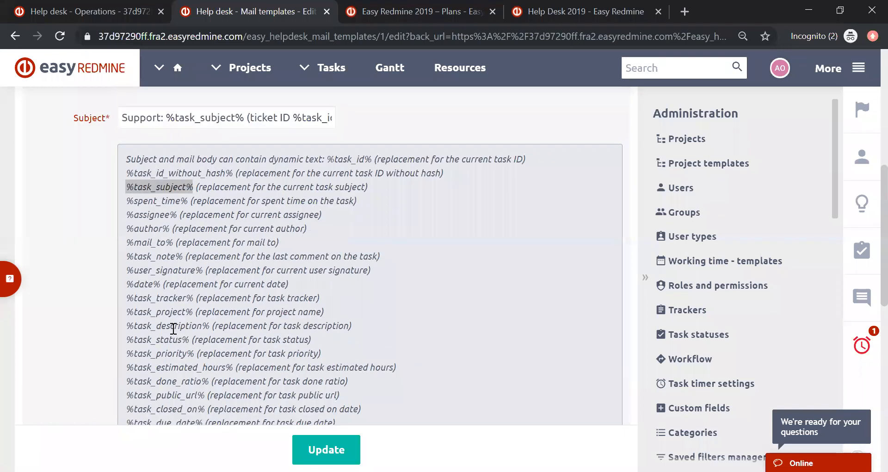
scroll(174, 329, down, 4)
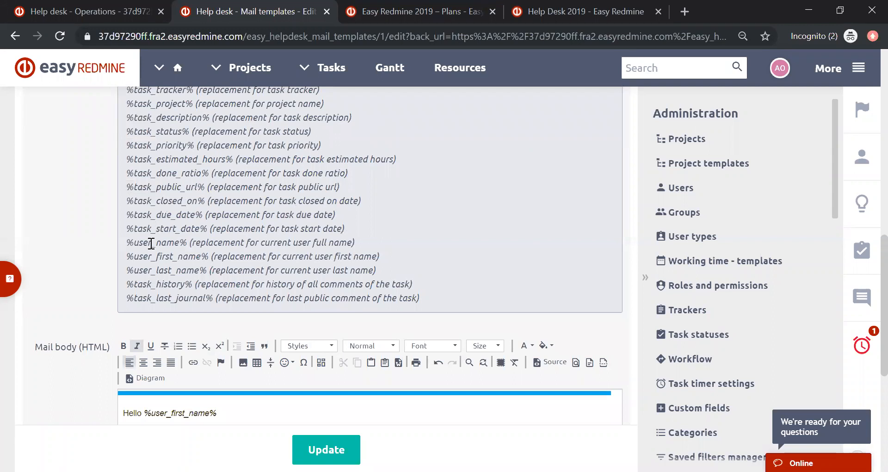
scroll(144, 261, up, 3)
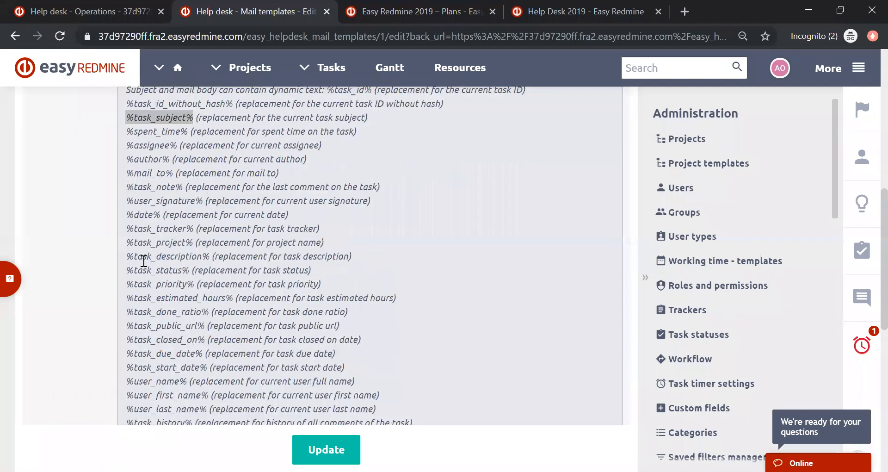
drag(126, 201, 202, 204)
key(ctrl+c)
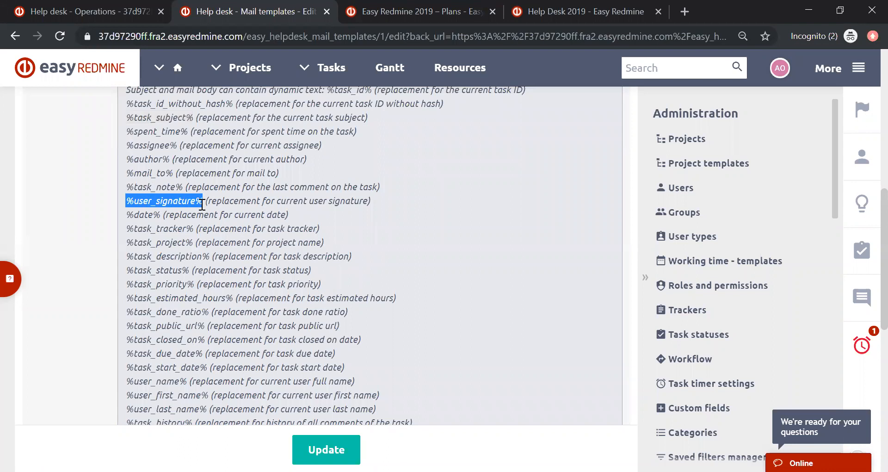
scroll(379, 242, down, 8)
click(164, 258)
key(ctrl+v)
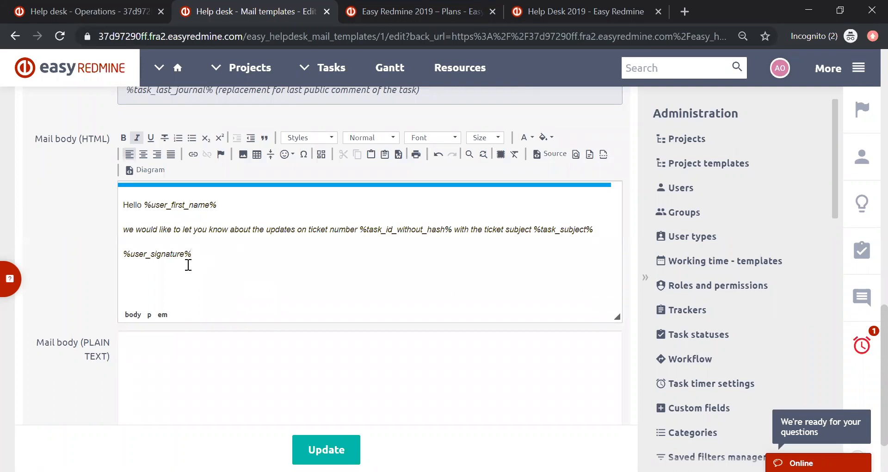
Open the logged-in user's profile for editing and place the cursor in its mail signature editor
scroll(215, 302, up, 6)
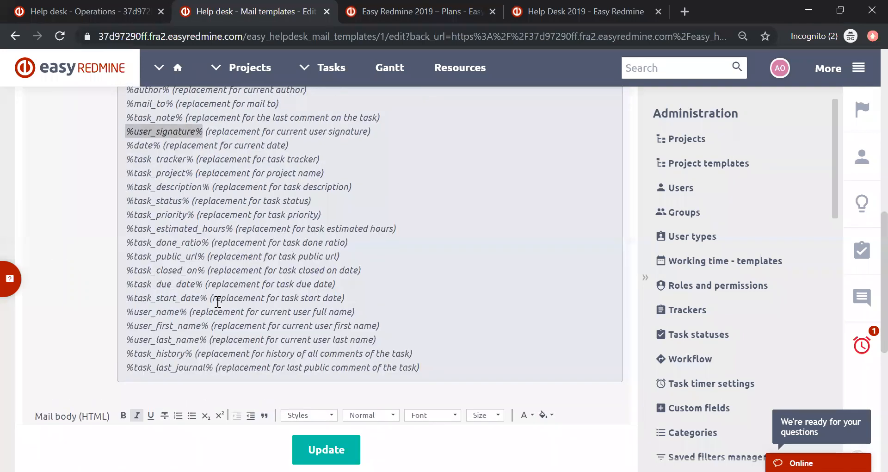
scroll(218, 302, up, 12)
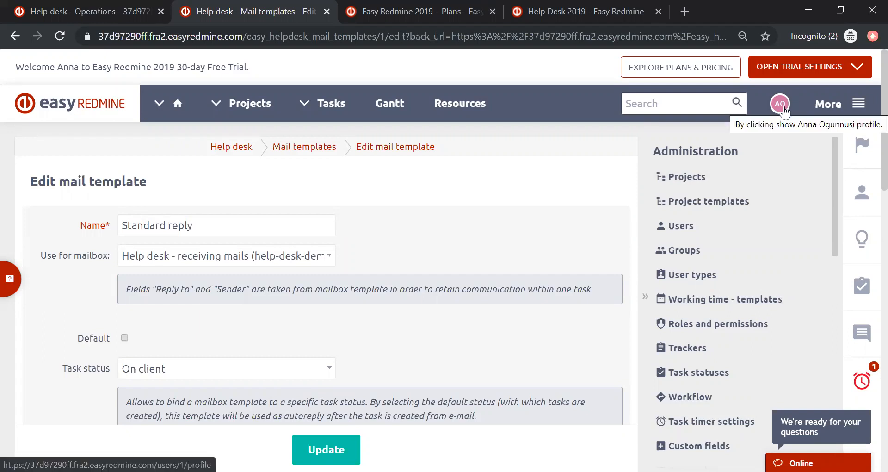
click(782, 109)
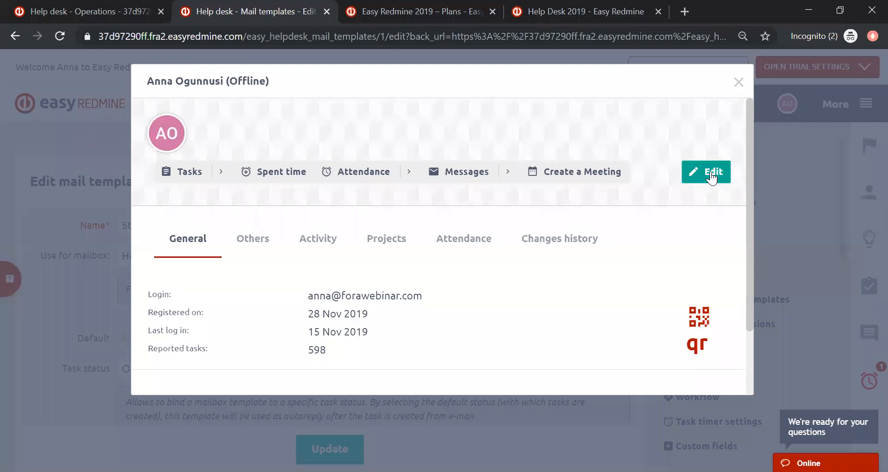
click(712, 177)
click(516, 112)
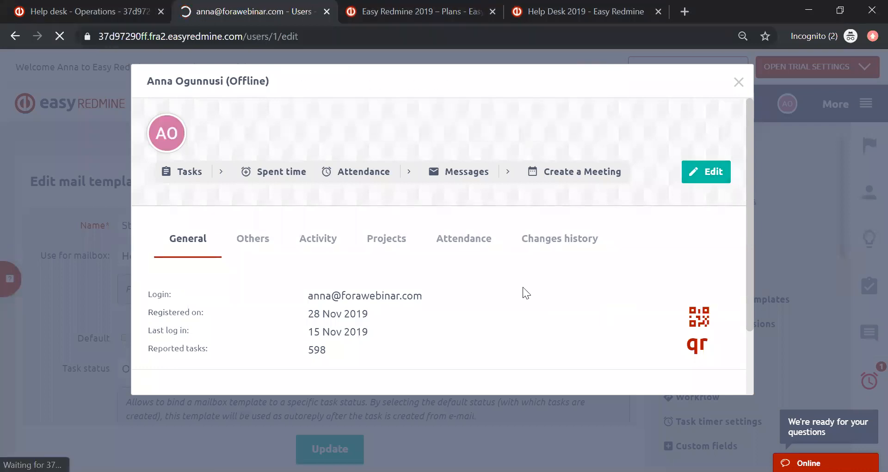
scroll(560, 227, down, 5)
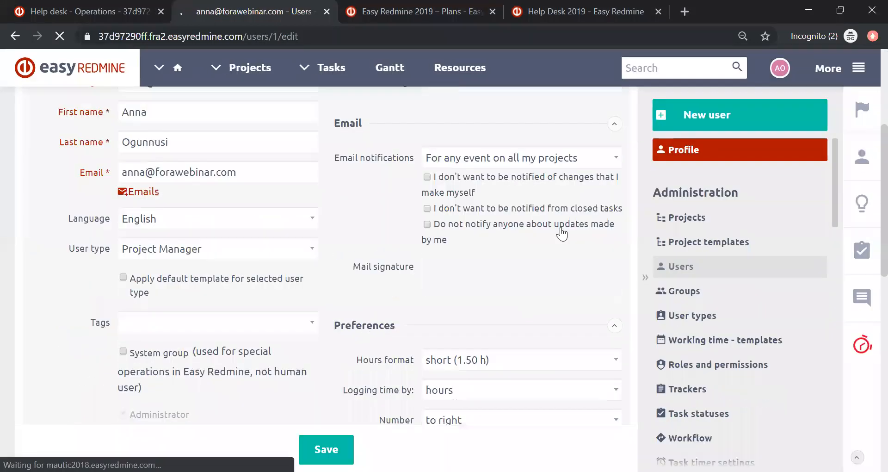
scroll(520, 243, down, 1)
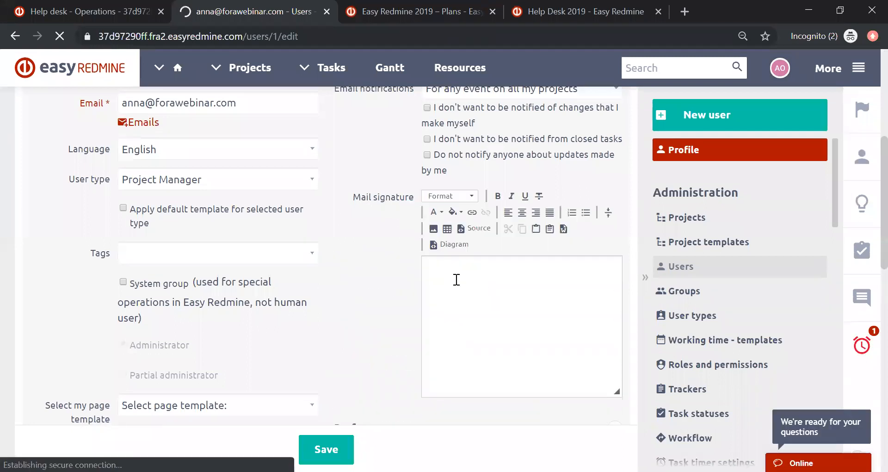
click(456, 279)
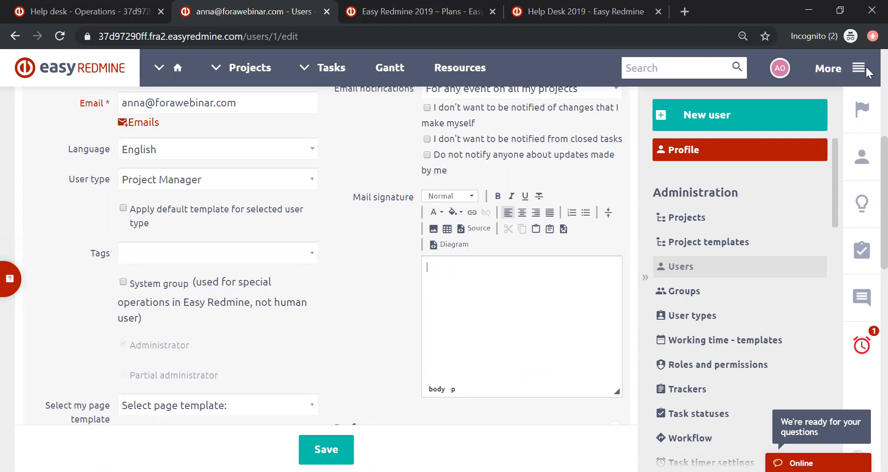
Open the Help desk operations dashboard
click(858, 70)
click(827, 344)
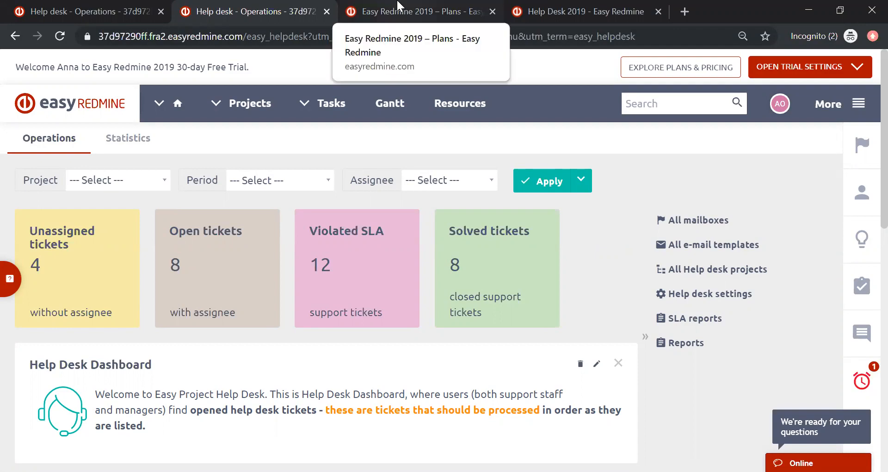
On the Easy Redmine pricing page, continue with the Medium team cloud plan and expand the Help Desk bundle's individual plugins
click(397, 5)
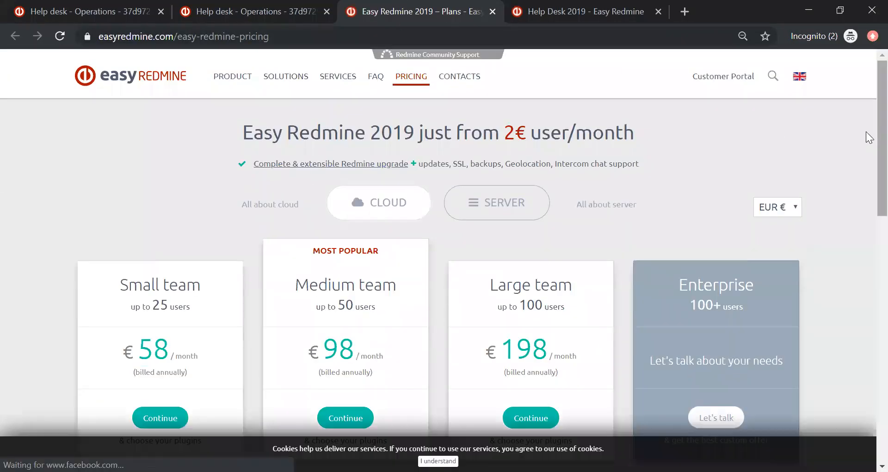
scroll(867, 139, down, 2)
scroll(866, 153, down, 4)
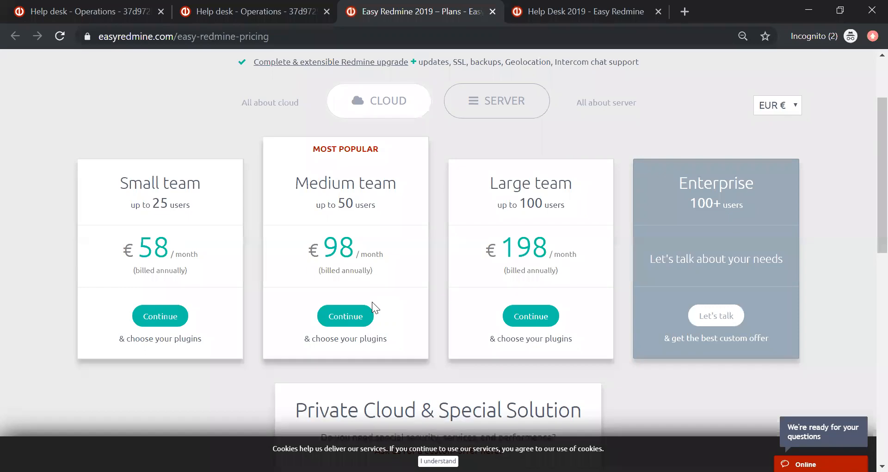
click(357, 319)
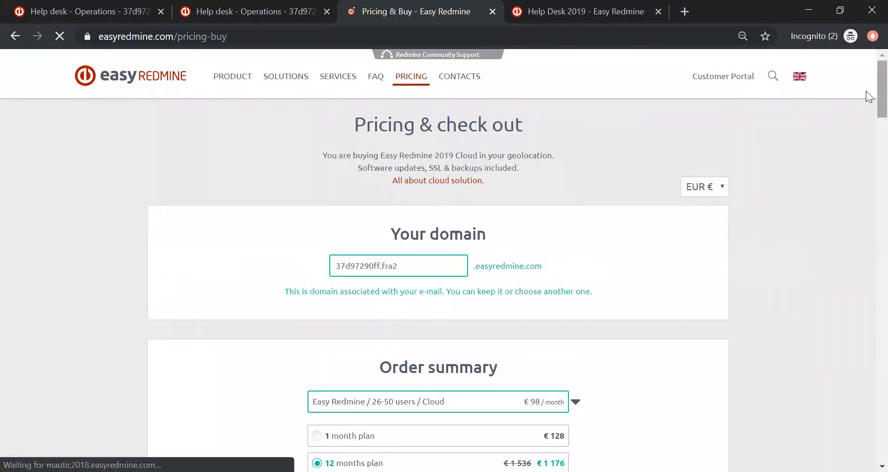
scroll(869, 139, down, 10)
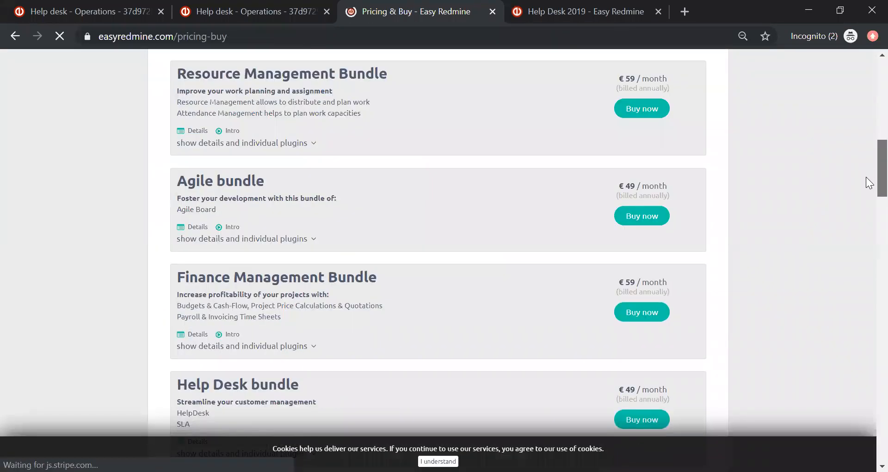
scroll(862, 190, down, 3)
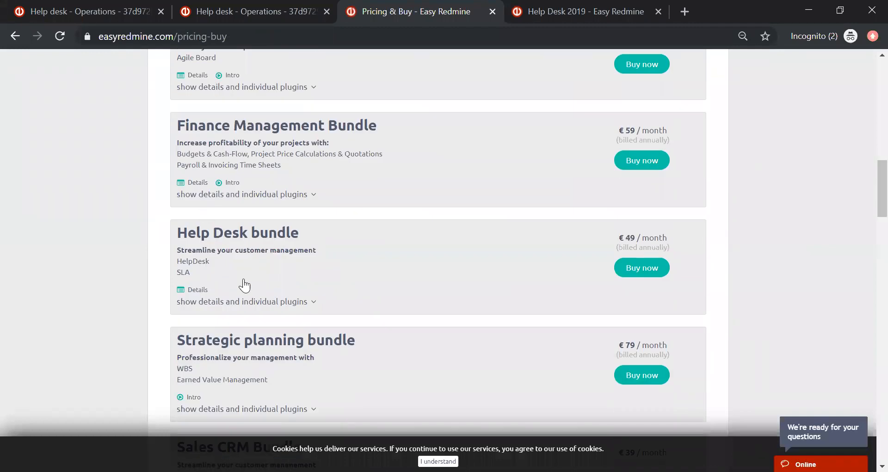
click(239, 303)
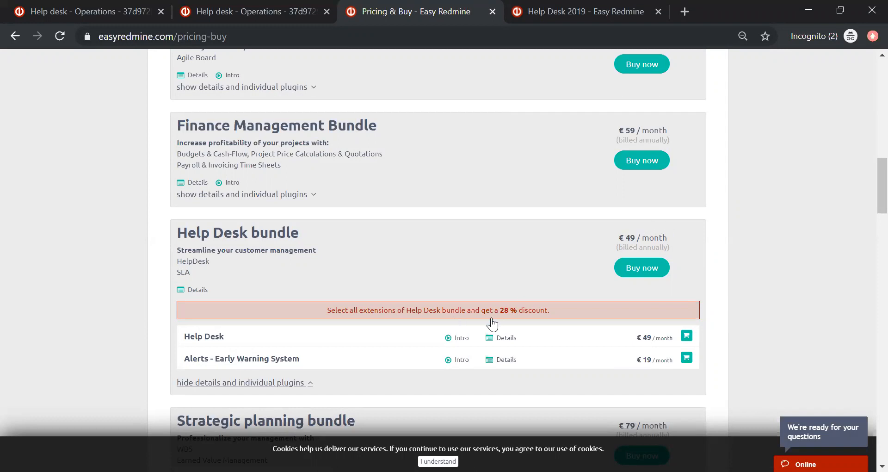
Switch to the Help Desk 2019 page, go through the Services page to the documentation, and open the Help desk configuration article
click(581, 7)
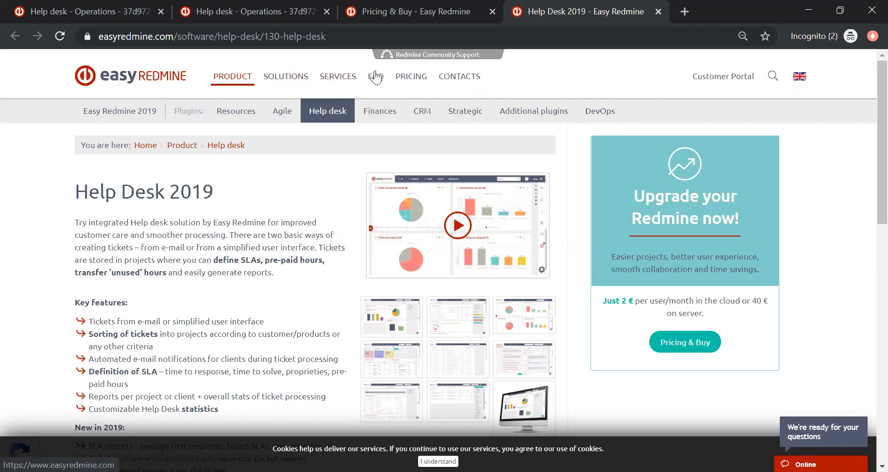
click(334, 82)
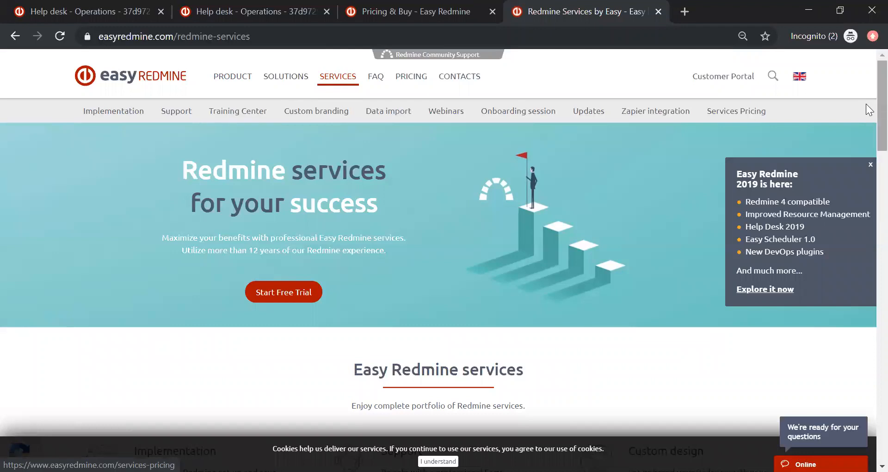
drag(879, 92, 880, 406)
click(539, 237)
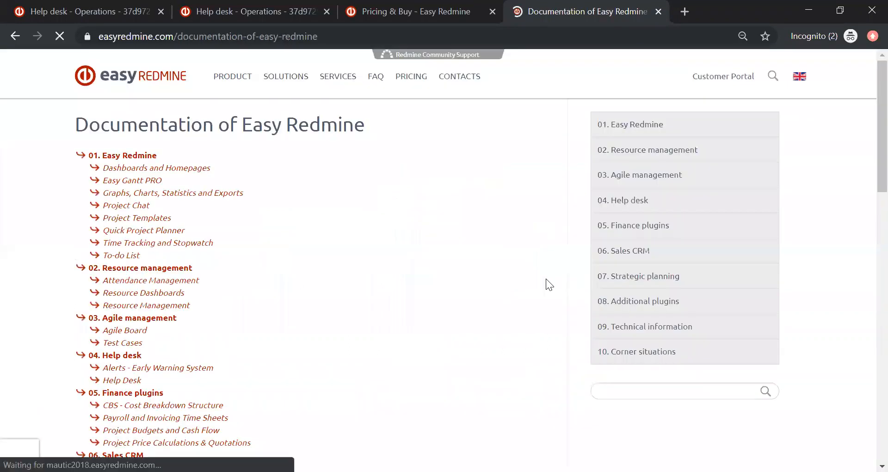
click(116, 384)
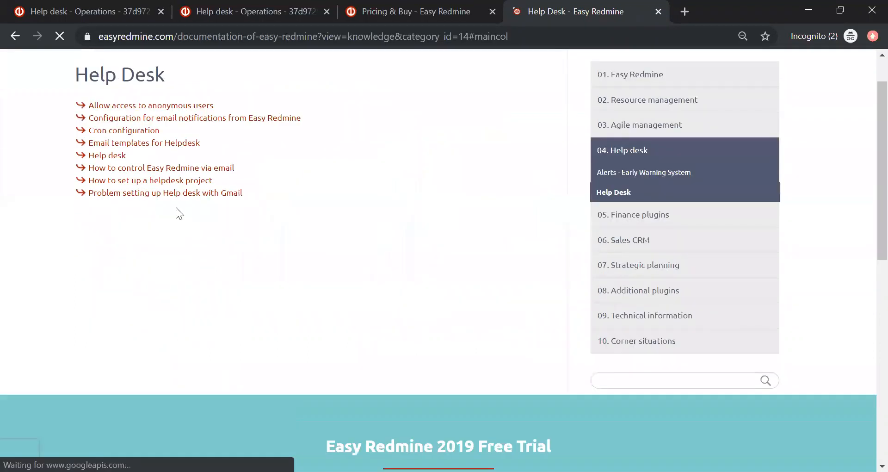
click(110, 157)
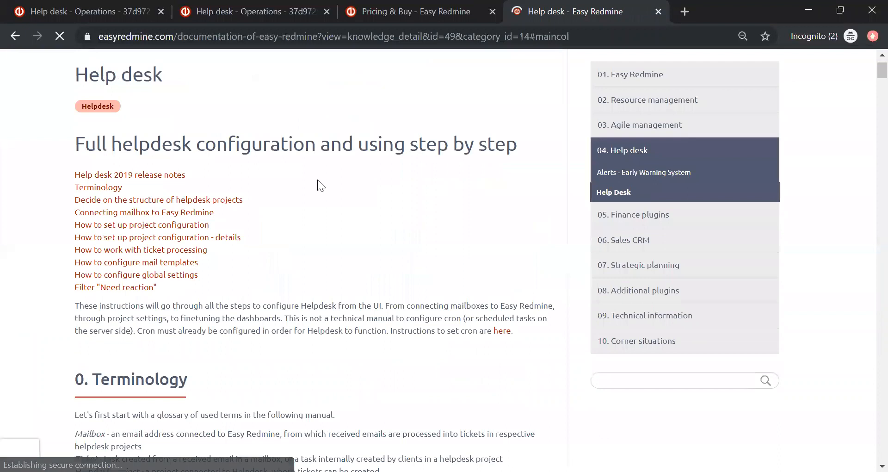
Examine the manual's chapters on helpdesk project structure, mailbox connection and special client project settings
scroll(318, 179, down, 9)
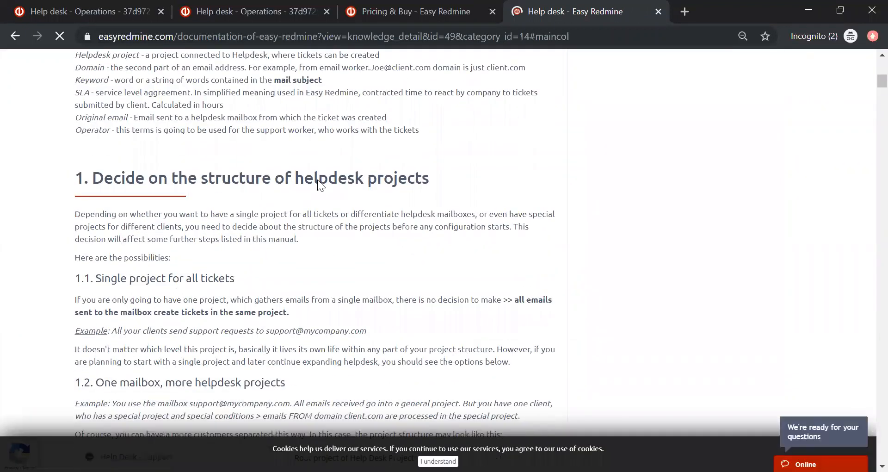
scroll(317, 179, down, 6)
scroll(318, 180, down, 20)
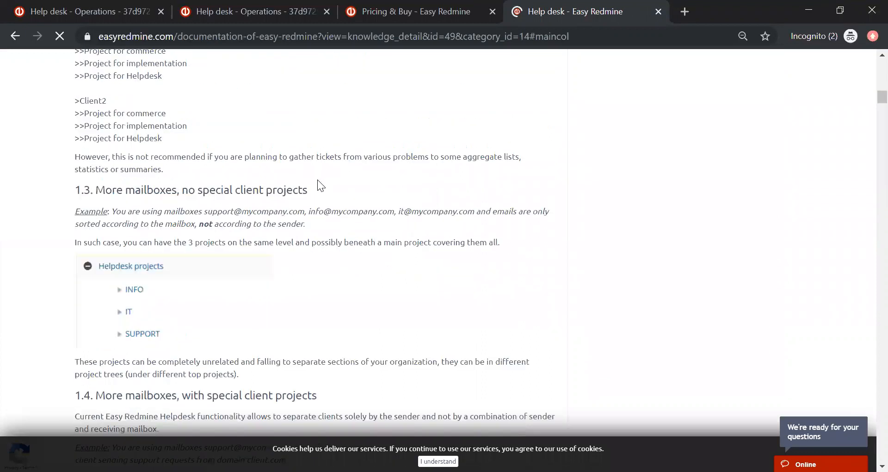
scroll(317, 179, down, 20)
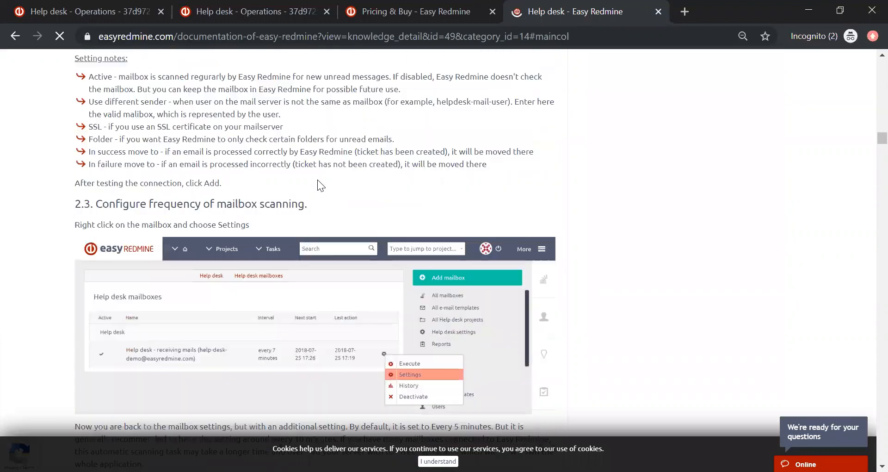
scroll(318, 179, down, 10)
scroll(318, 179, down, 15)
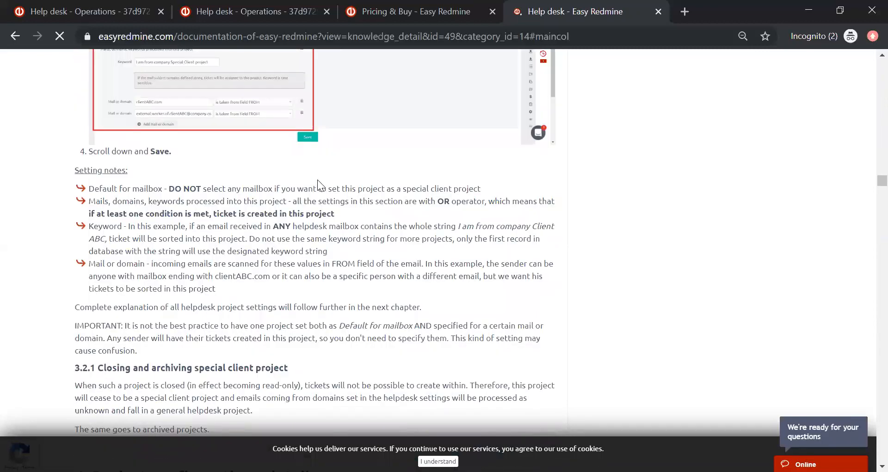
scroll(318, 180, down, 15)
scroll(320, 185, down, 9)
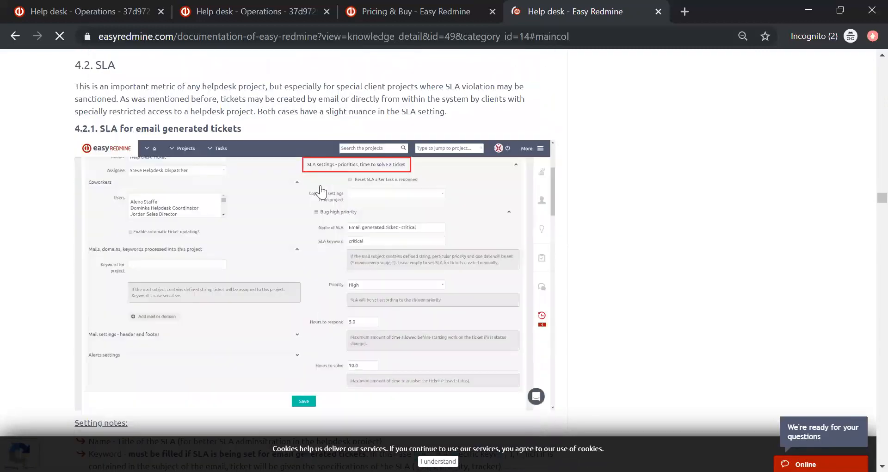
Examine the manual's SLA section, including internally created tickets, SLA Events and SLA reports, and return to the article's table of contents
scroll(320, 188, up, 3)
drag(68, 200, 95, 203)
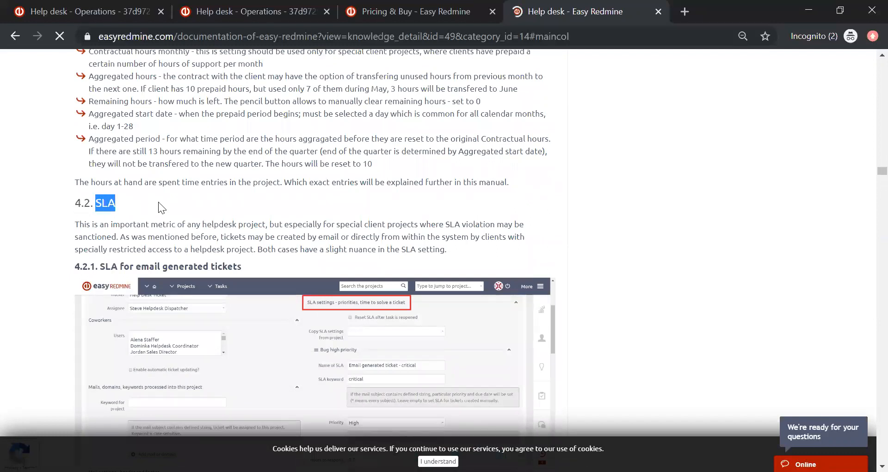
scroll(158, 201, down, 15)
scroll(158, 207, down, 10)
scroll(159, 203, down, 15)
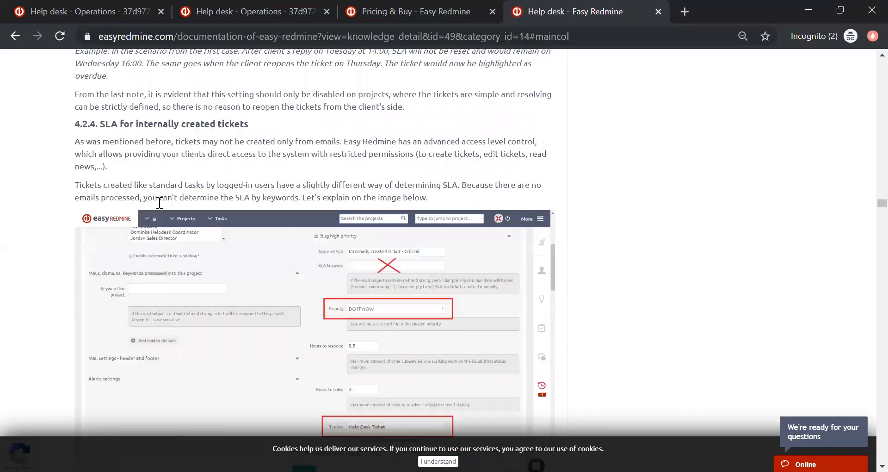
scroll(158, 201, down, 10)
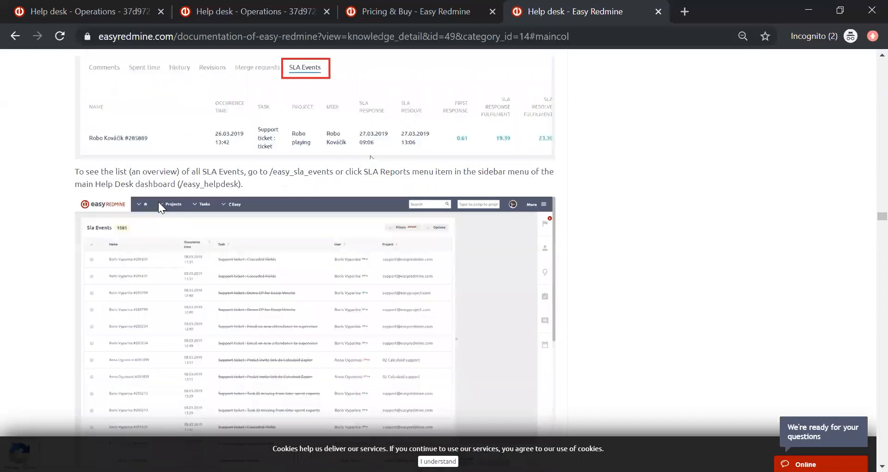
scroll(159, 209, down, 6)
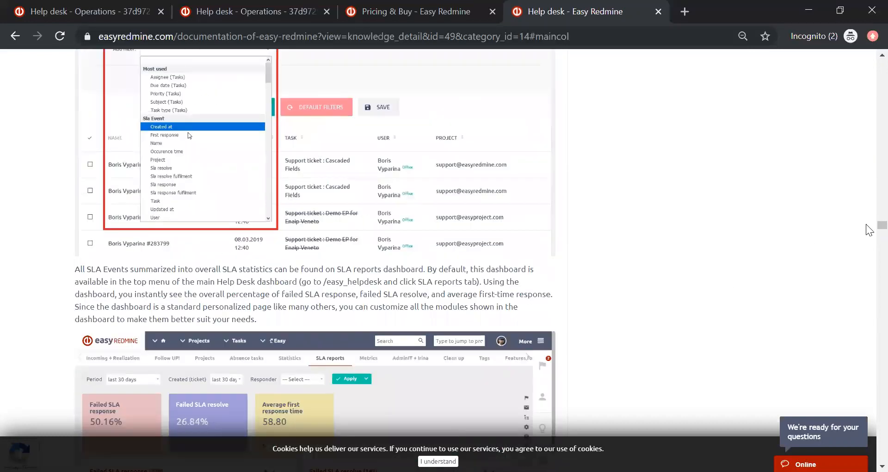
drag(882, 226, 866, 42)
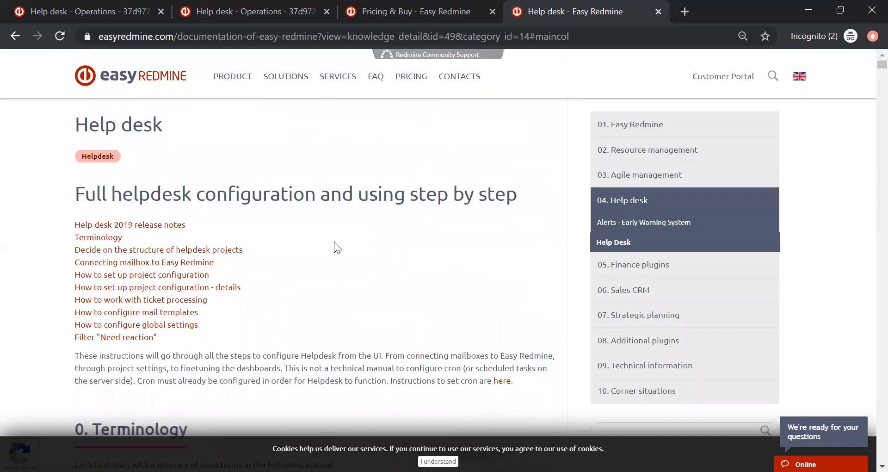
Examine the Terminology glossary in the Help desk manual and return to the article's table of contents
scroll(333, 243, down, 1)
scroll(333, 242, down, 5)
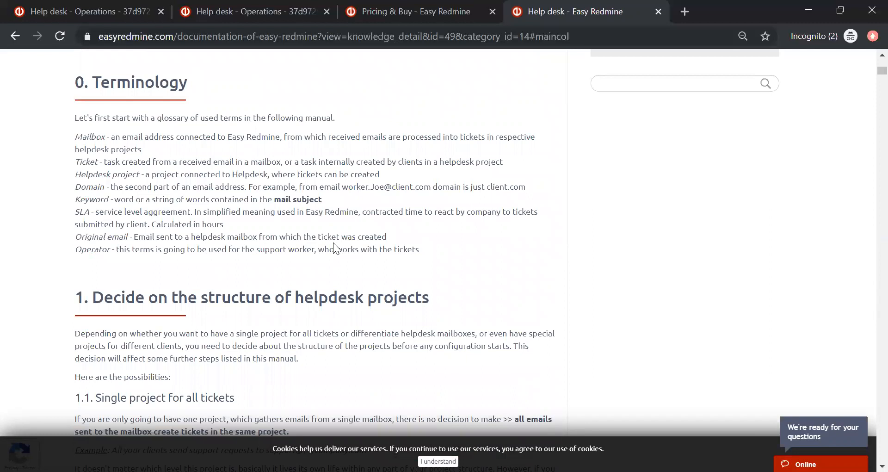
scroll(333, 243, up, 6)
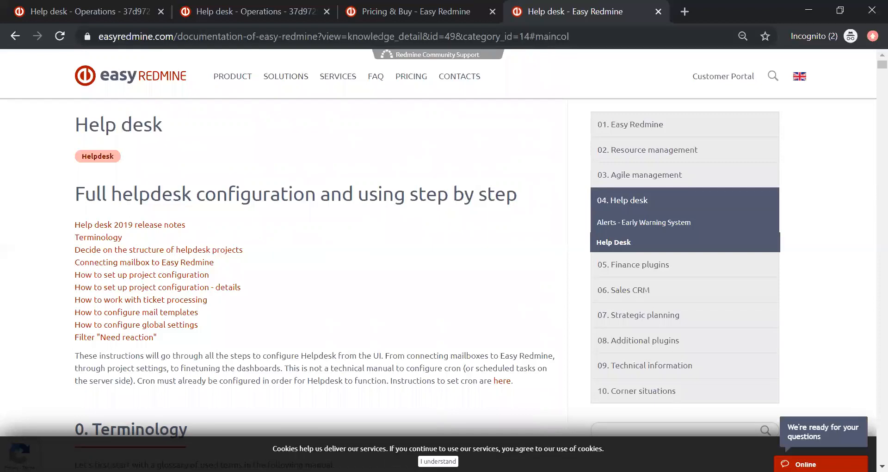
Open the live support chat on the documentation page and on the Help desk dashboard, closing the dashboard's chat again
click(820, 464)
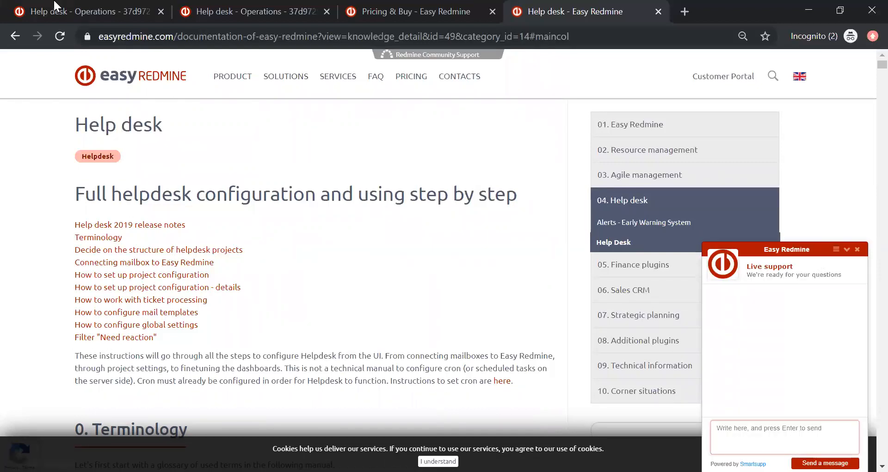
click(241, 12)
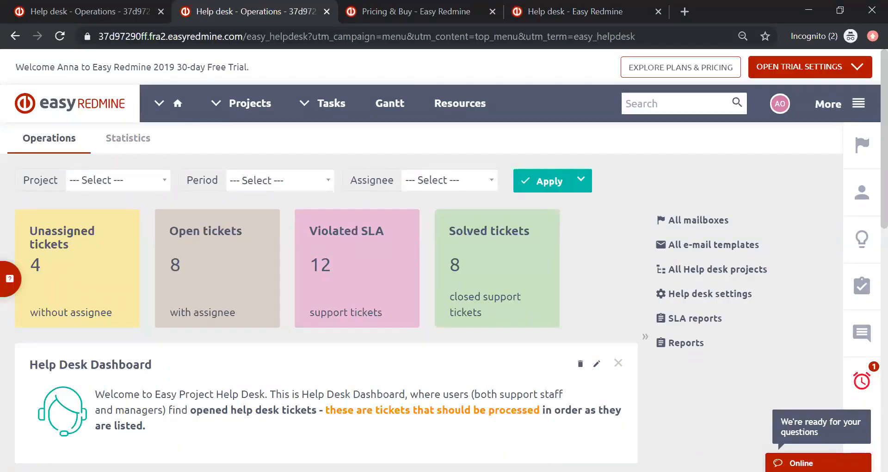
click(817, 462)
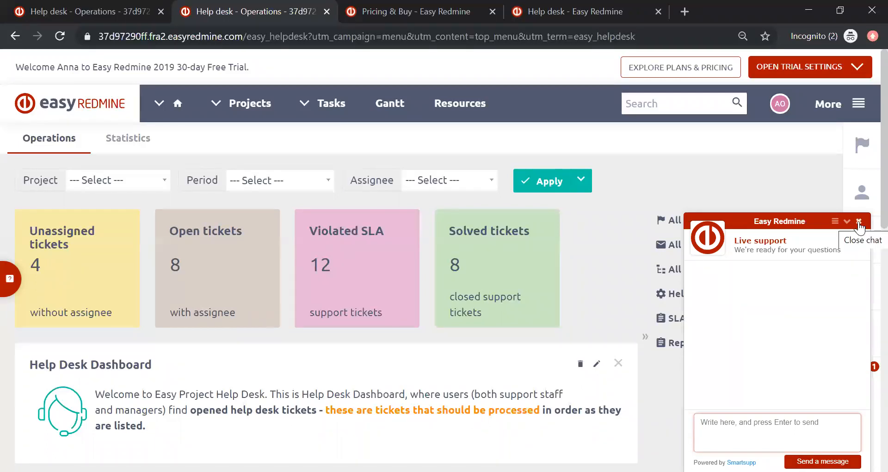
click(859, 222)
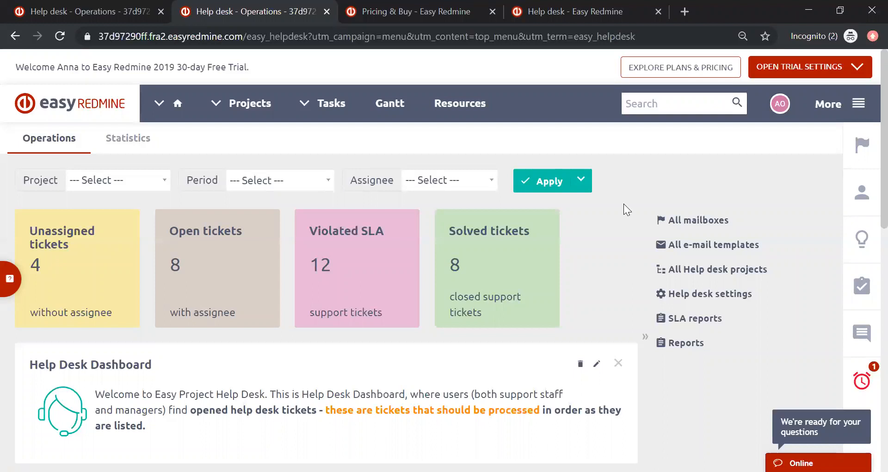
Switch back to the Easy Redmine website, open the Webinars page under Services, and look through the upcoming and past webinars
click(572, 9)
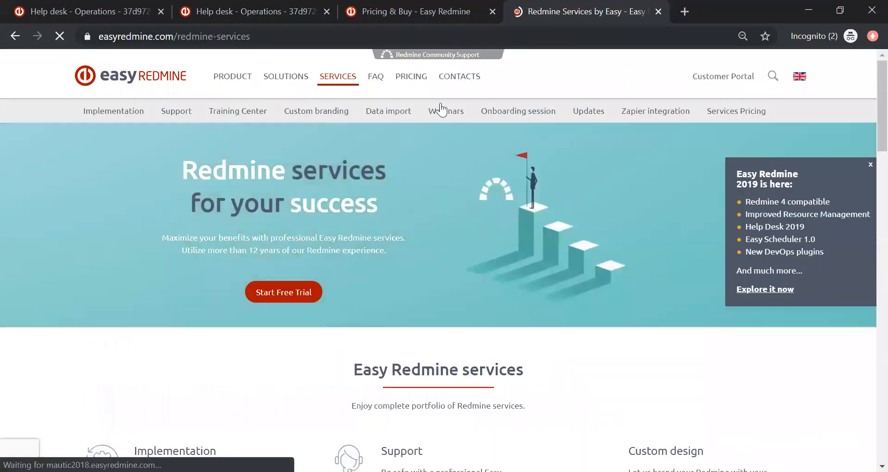
click(451, 114)
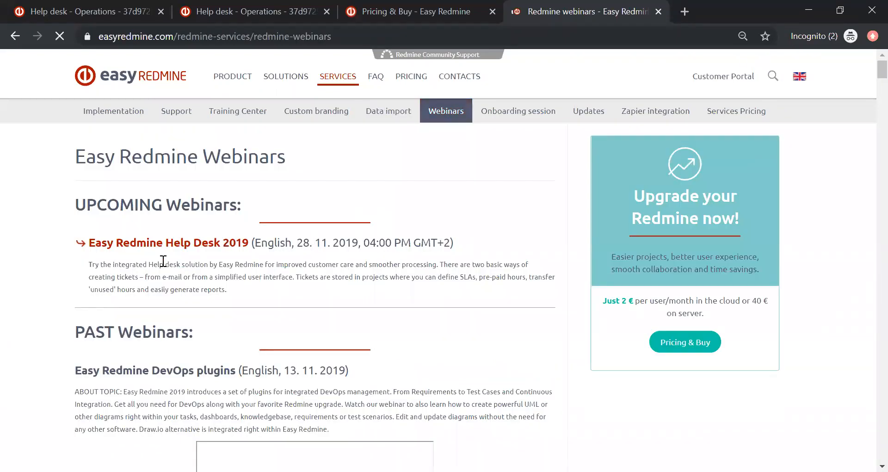
scroll(41, 238, down, 2)
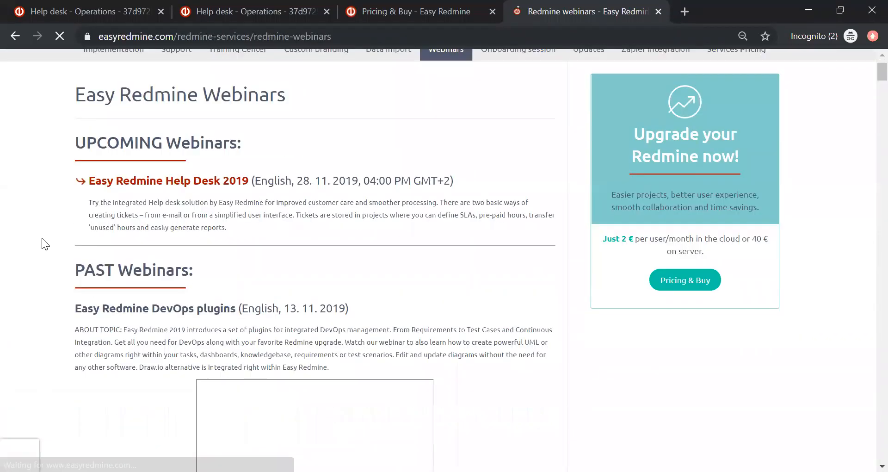
scroll(42, 238, down, 5)
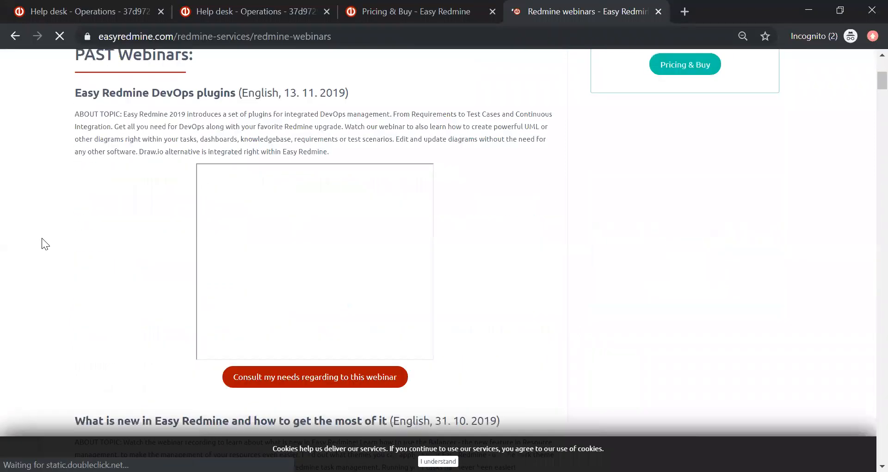
scroll(42, 238, down, 4)
scroll(42, 237, down, 8)
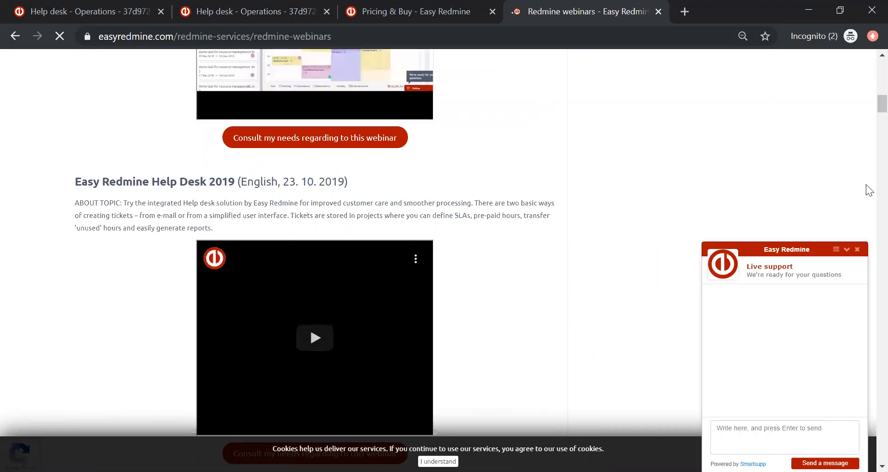
scroll(864, 87, up, 15)
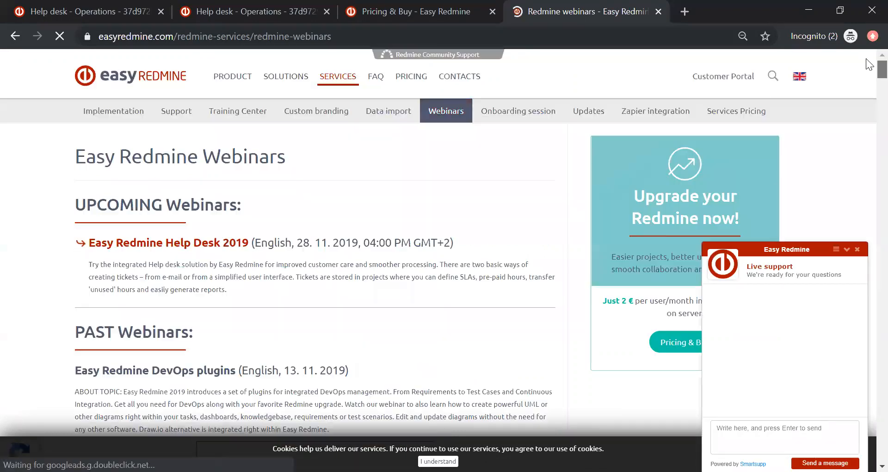